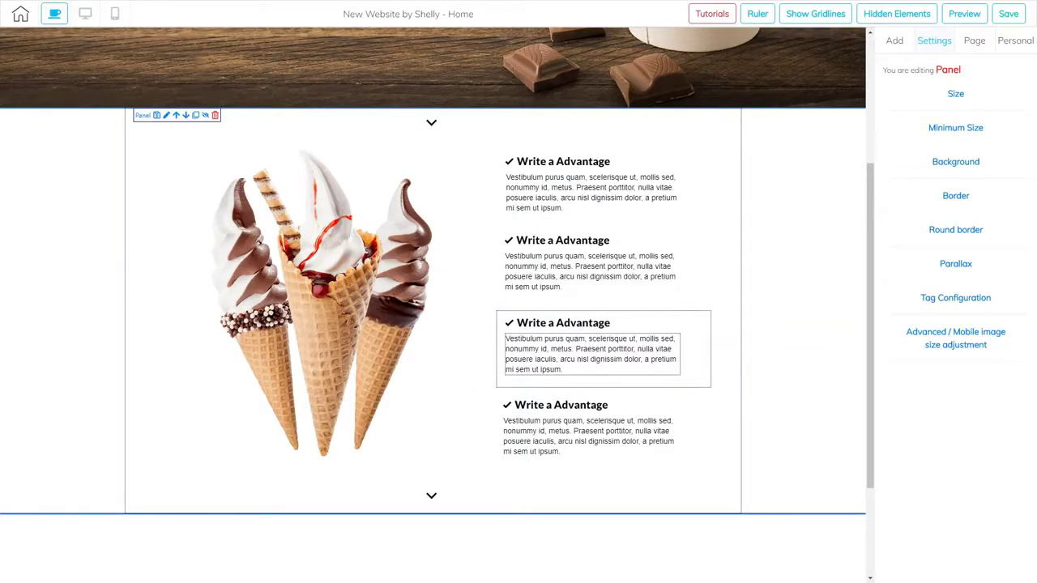
- Review the finished ice cream shop page's sections, from the hero banner through advantages, benefits, main services and statistics
{"action": "scroll", "coordinate": [504, 277], "scroll_direction": "up", "scroll_amount": 3}
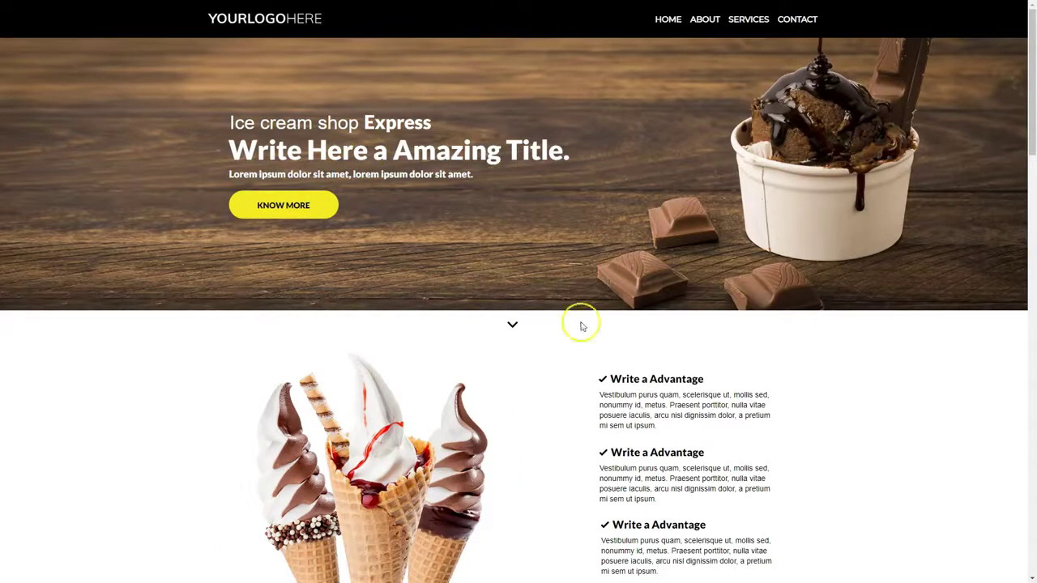
{"action": "scroll", "coordinate": [663, 433], "scroll_direction": "down", "scroll_amount": 7}
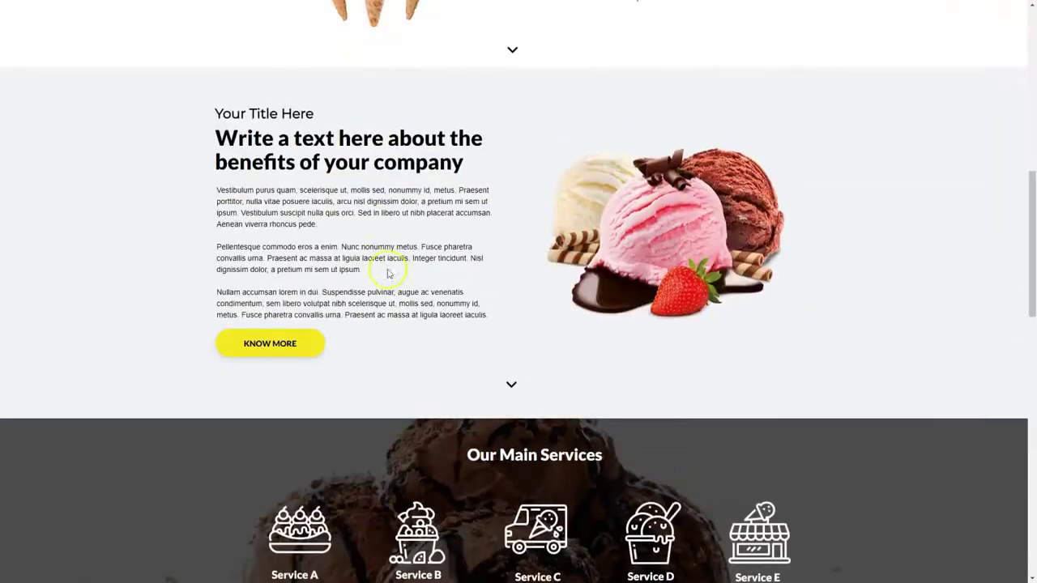
{"action": "scroll", "coordinate": [486, 389], "scroll_direction": "down", "scroll_amount": 3}
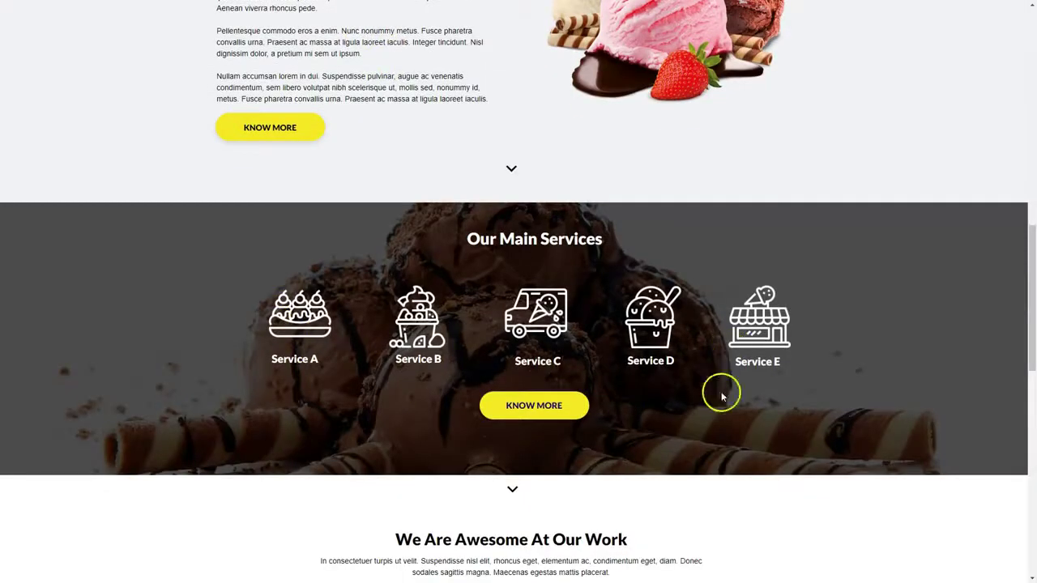
{"action": "scroll", "coordinate": [656, 450], "scroll_direction": "down", "scroll_amount": 3}
{"action": "scroll", "coordinate": [621, 398], "scroll_direction": "up", "scroll_amount": 5}
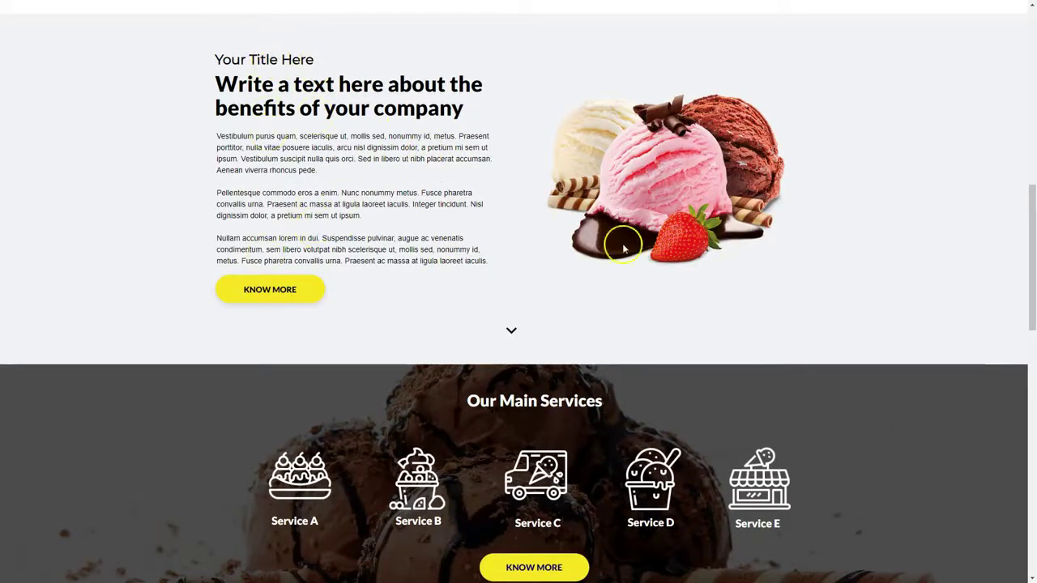
{"action": "scroll", "coordinate": [706, 520], "scroll_direction": "down", "scroll_amount": 3}
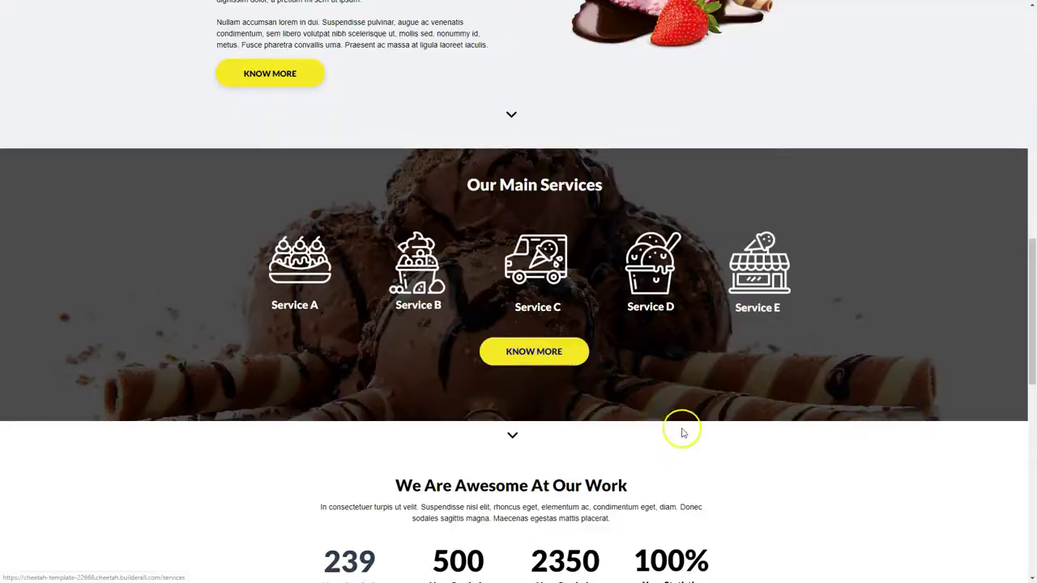
{"action": "scroll", "coordinate": [683, 428], "scroll_direction": "down", "scroll_amount": 3}
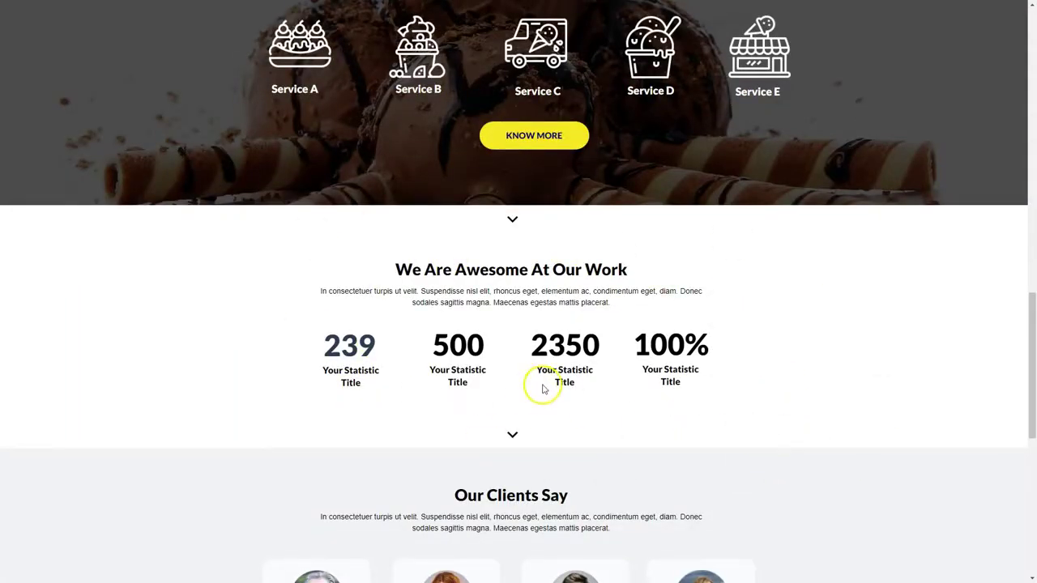
{"action": "scroll", "coordinate": [545, 396], "scroll_direction": "up", "scroll_amount": 7}
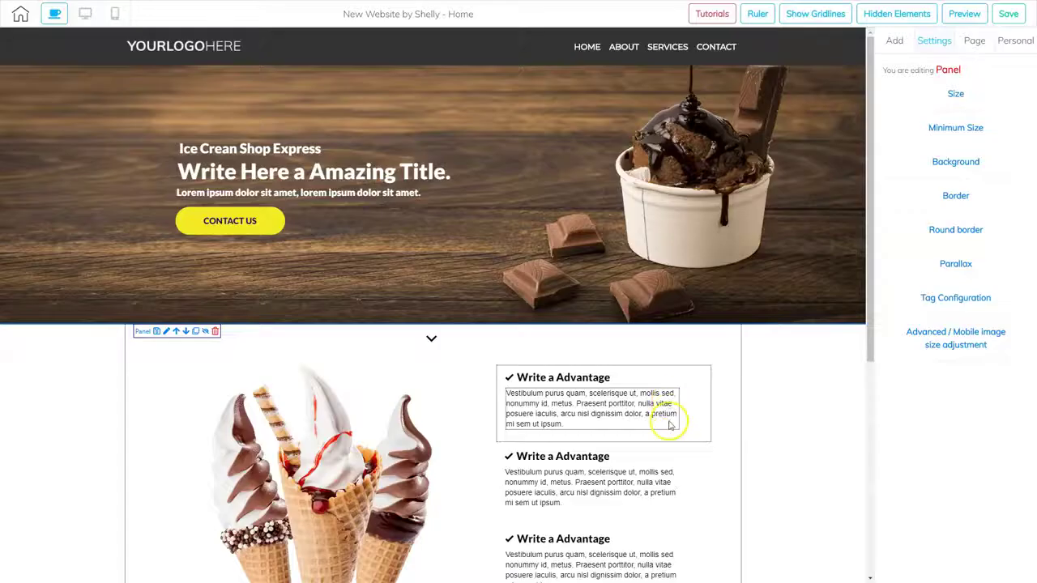
- Add the Express Content - Single panel from the Contents templates and move it up directly beneath the advantages panel
{"action": "scroll", "coordinate": [671, 416], "scroll_direction": "down", "scroll_amount": 5}
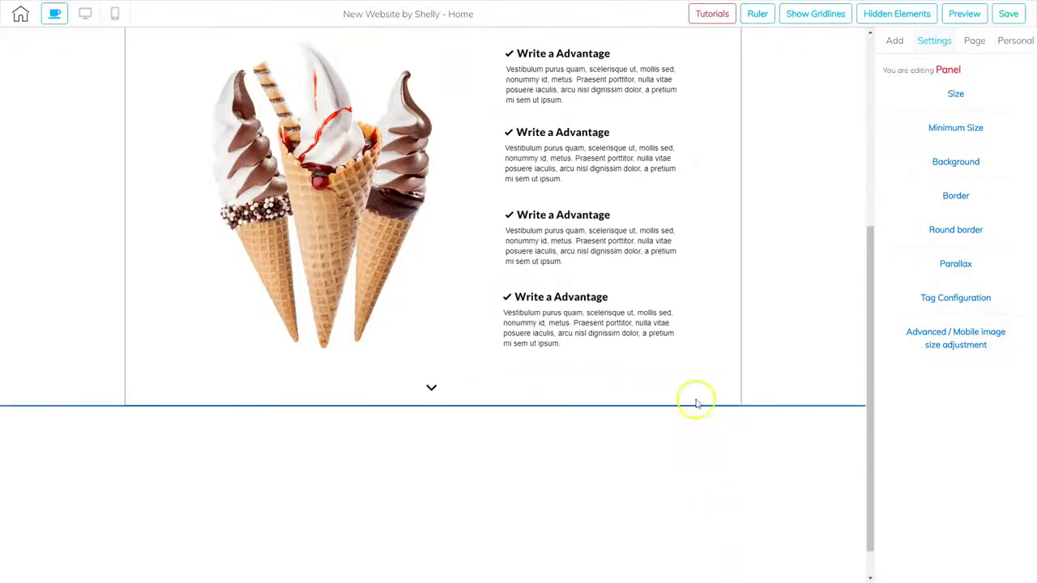
{"action": "left_click", "coordinate": [894, 41]}
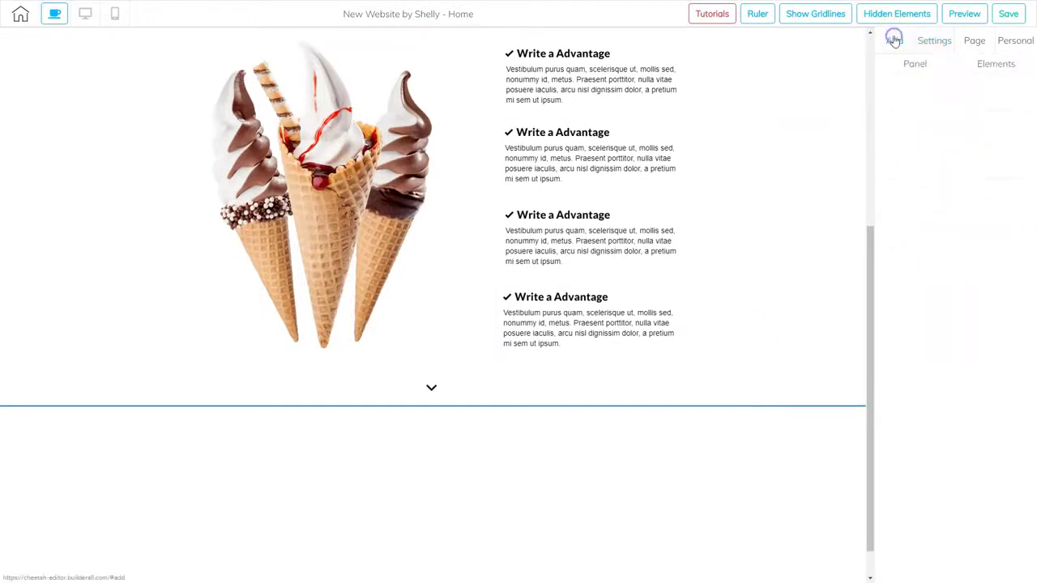
{"action": "left_click", "coordinate": [915, 64]}
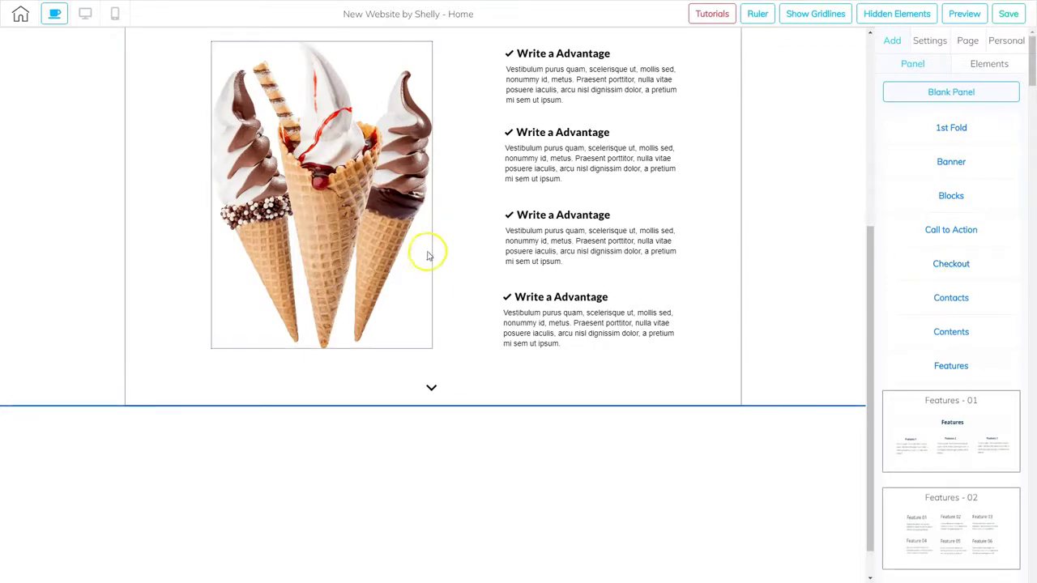
{"action": "left_click", "coordinate": [950, 369]}
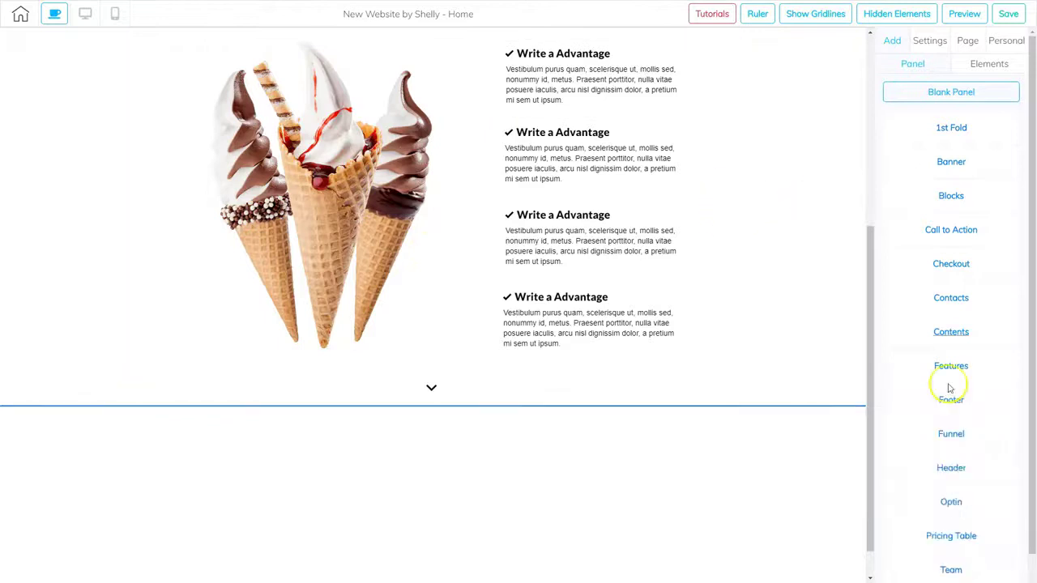
{"action": "left_click", "coordinate": [950, 331]}
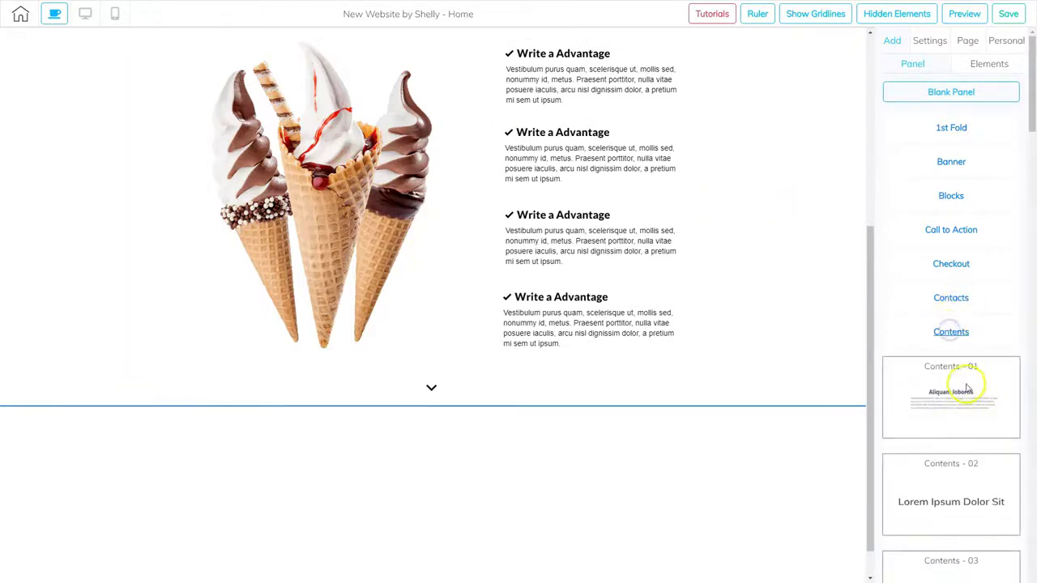
{"action": "scroll", "coordinate": [952, 417], "scroll_direction": "down", "scroll_amount": 3}
{"action": "scroll", "coordinate": [955, 425], "scroll_direction": "down", "scroll_amount": 8}
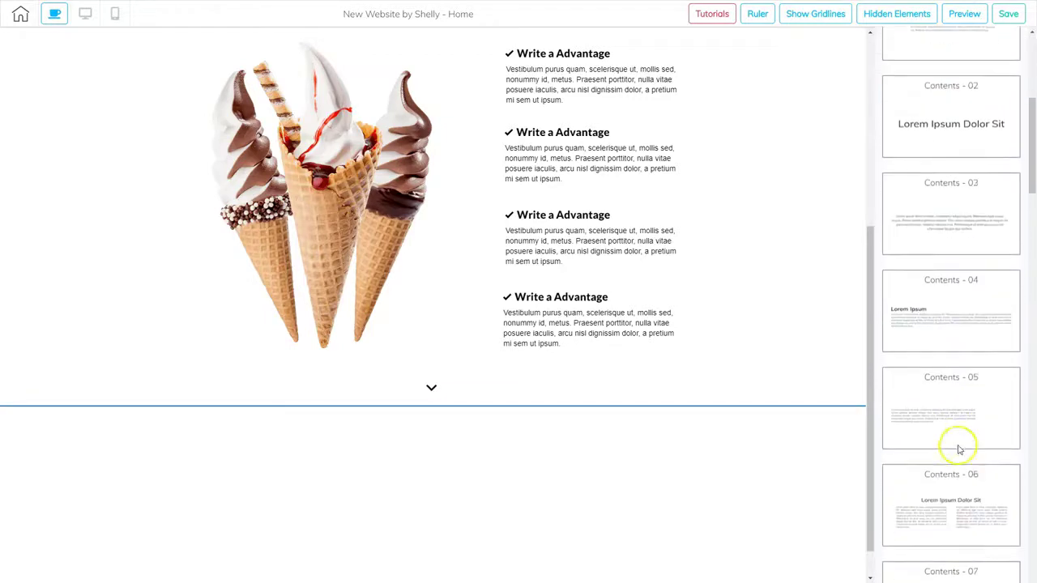
{"action": "scroll", "coordinate": [958, 450], "scroll_direction": "down", "scroll_amount": 6}
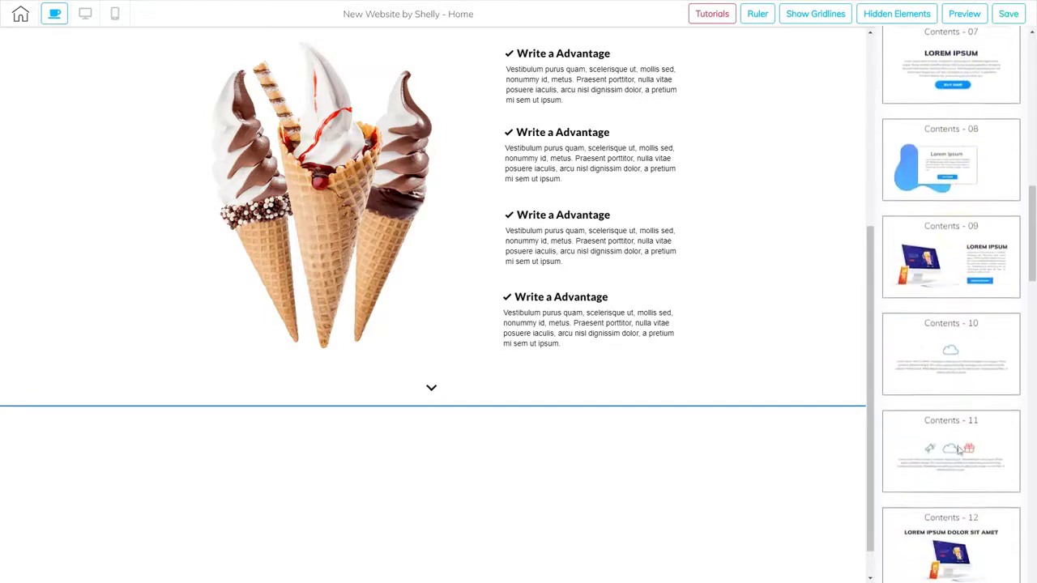
{"action": "scroll", "coordinate": [958, 450], "scroll_direction": "down", "scroll_amount": 3}
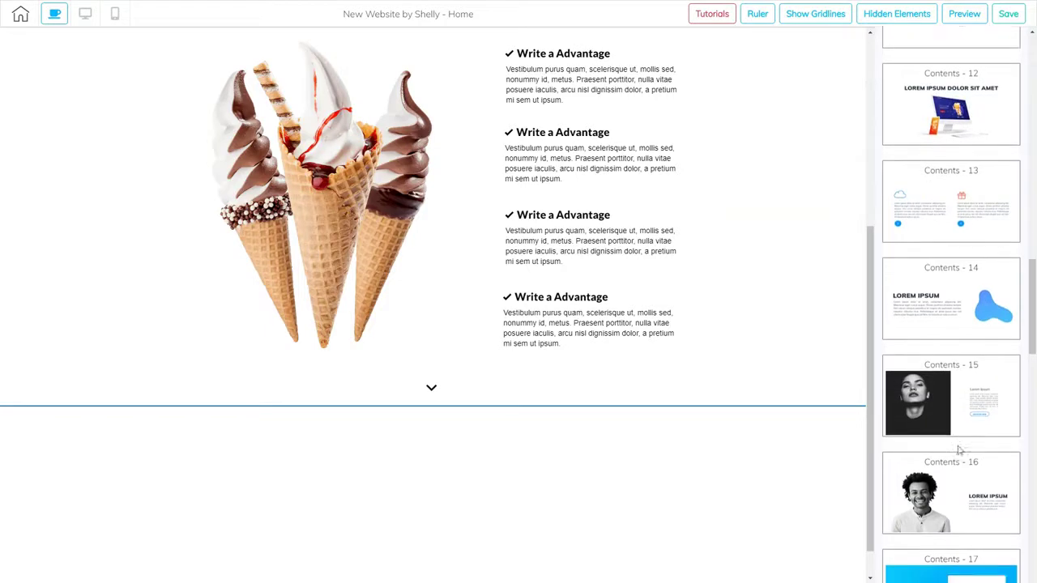
{"action": "scroll", "coordinate": [958, 450], "scroll_direction": "down", "scroll_amount": 4}
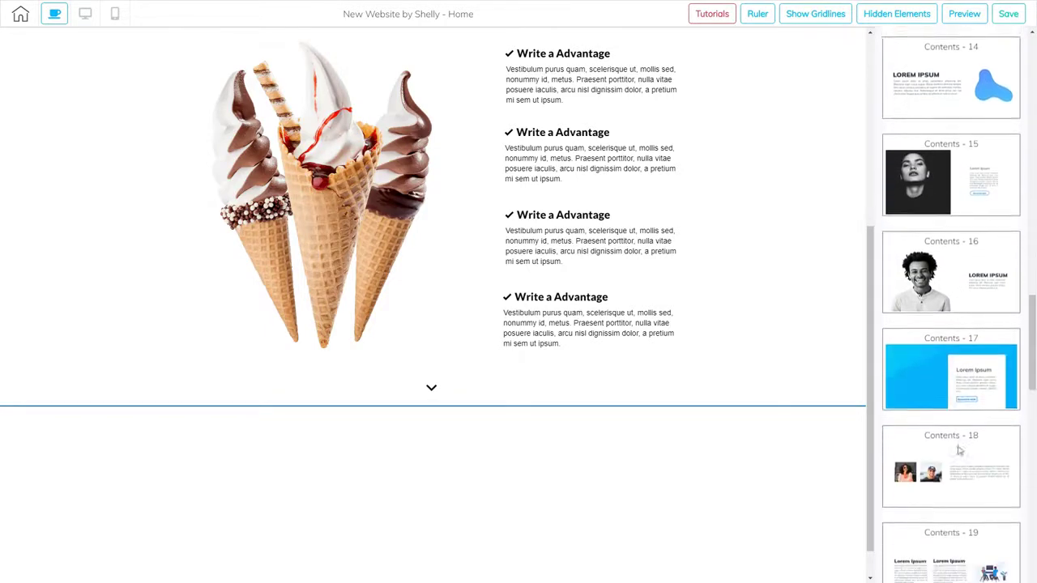
{"action": "scroll", "coordinate": [958, 450], "scroll_direction": "down", "scroll_amount": 2}
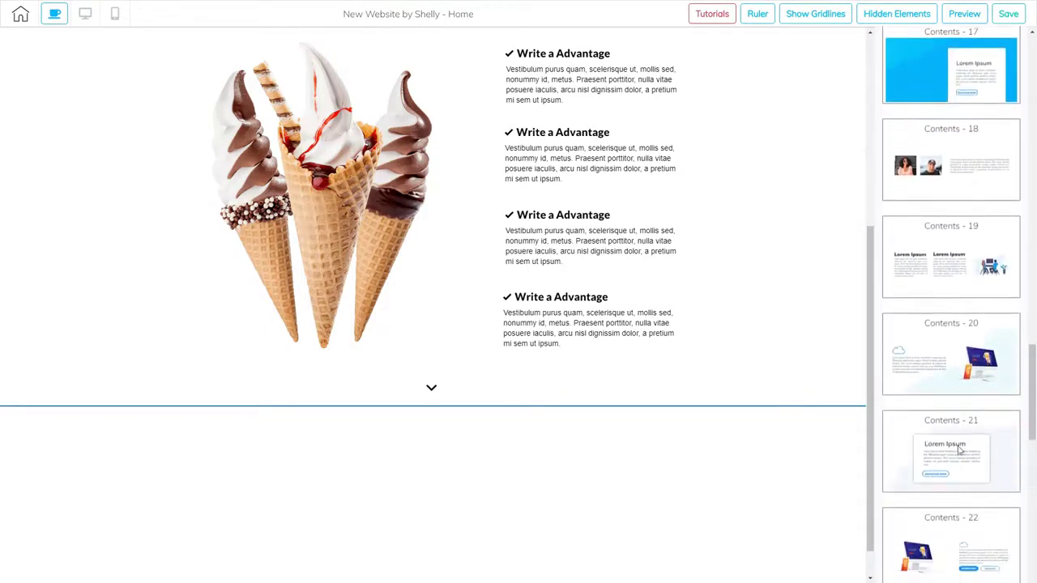
{"action": "scroll", "coordinate": [958, 450], "scroll_direction": "down", "scroll_amount": 5}
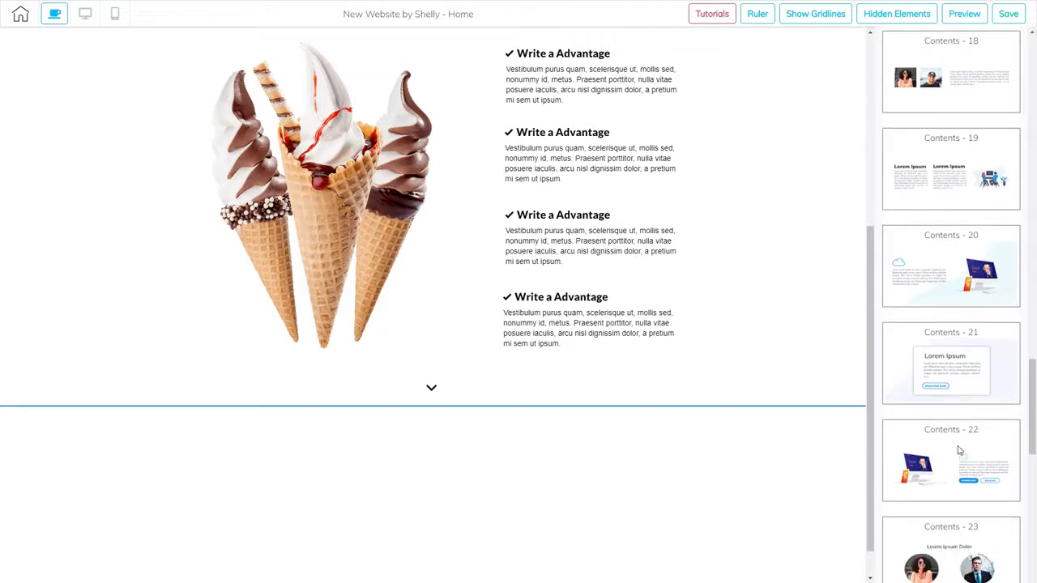
{"action": "scroll", "coordinate": [958, 451], "scroll_direction": "down", "scroll_amount": 1}
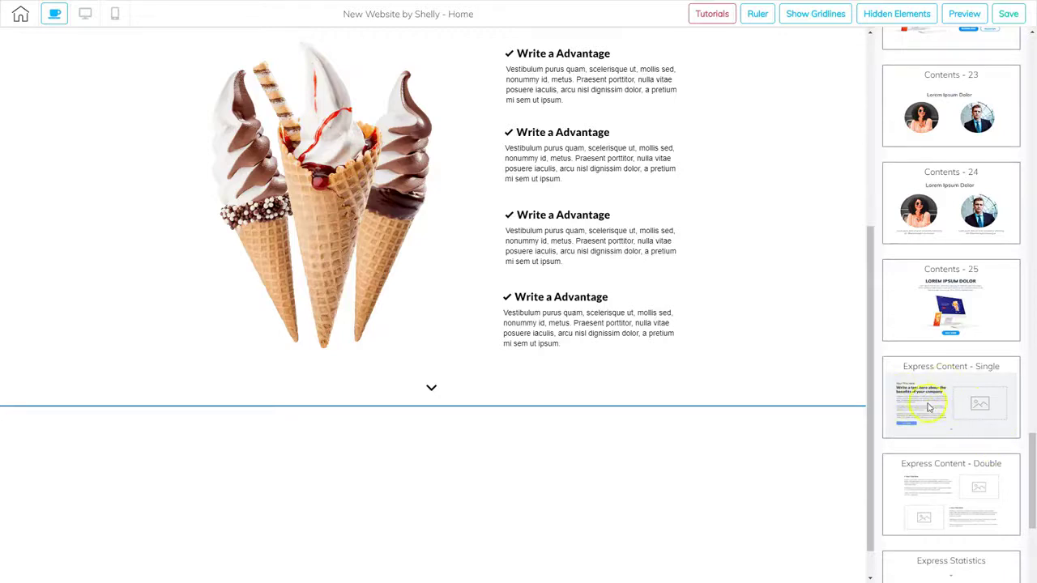
{"action": "left_click_drag", "start_coordinate": [664, 352], "coordinate": [664, 353]}
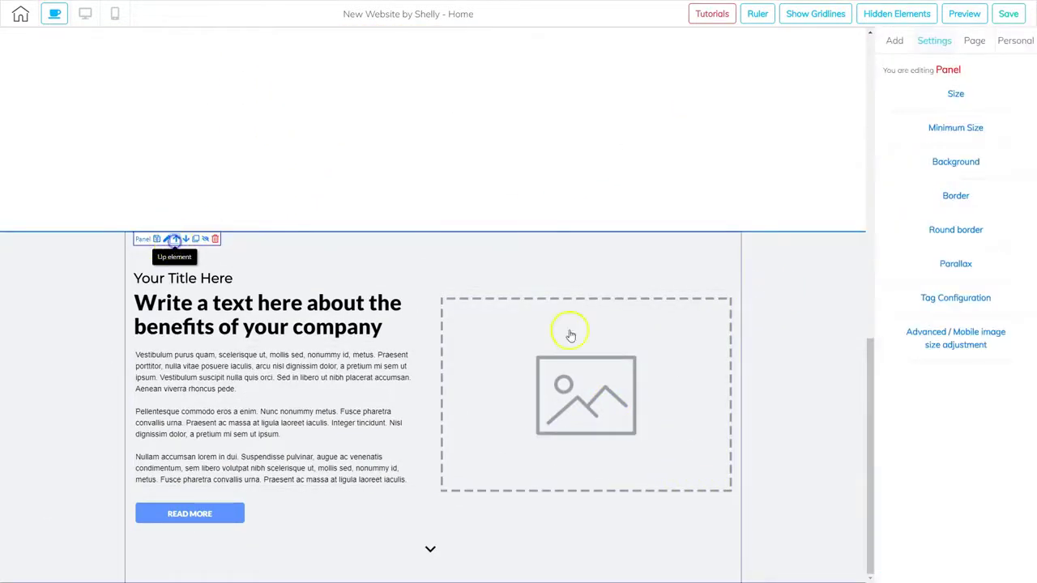
{"action": "scroll", "coordinate": [632, 324], "scroll_direction": "down", "scroll_amount": 3}
{"action": "scroll", "coordinate": [609, 278], "scroll_direction": "up", "scroll_amount": 5}
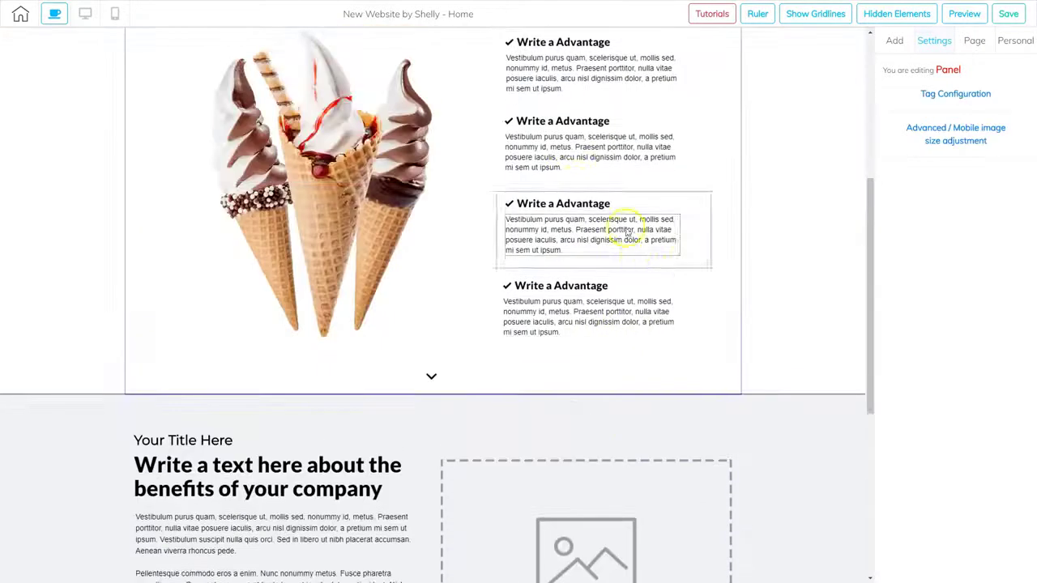
{"action": "scroll", "coordinate": [704, 413], "scroll_direction": "down", "scroll_amount": 3}
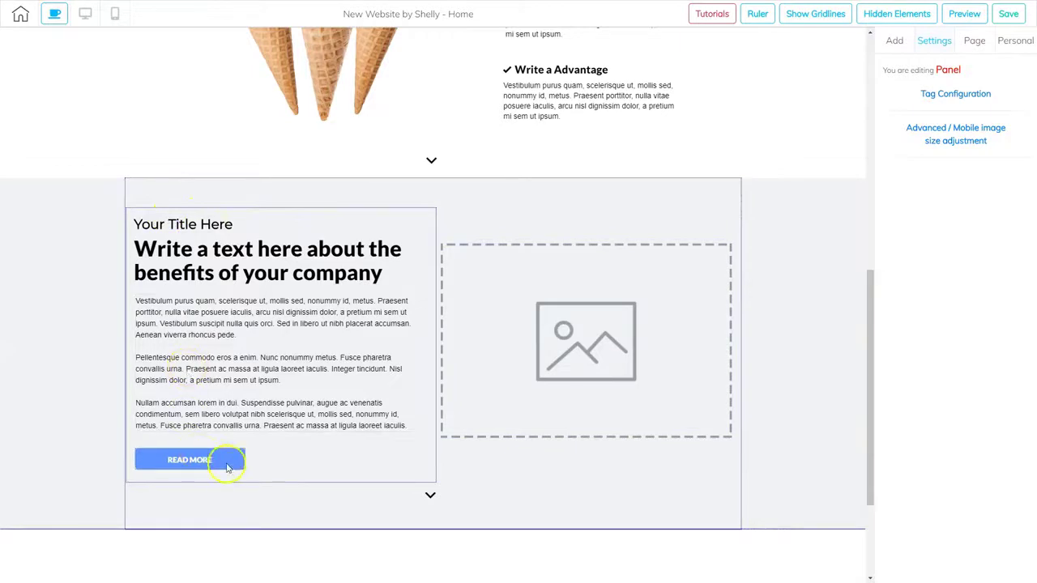
- Replace the placeholder image in the benefits panel with the ice cream scoops image 4411534 from the user files
{"action": "left_click", "coordinate": [604, 334]}
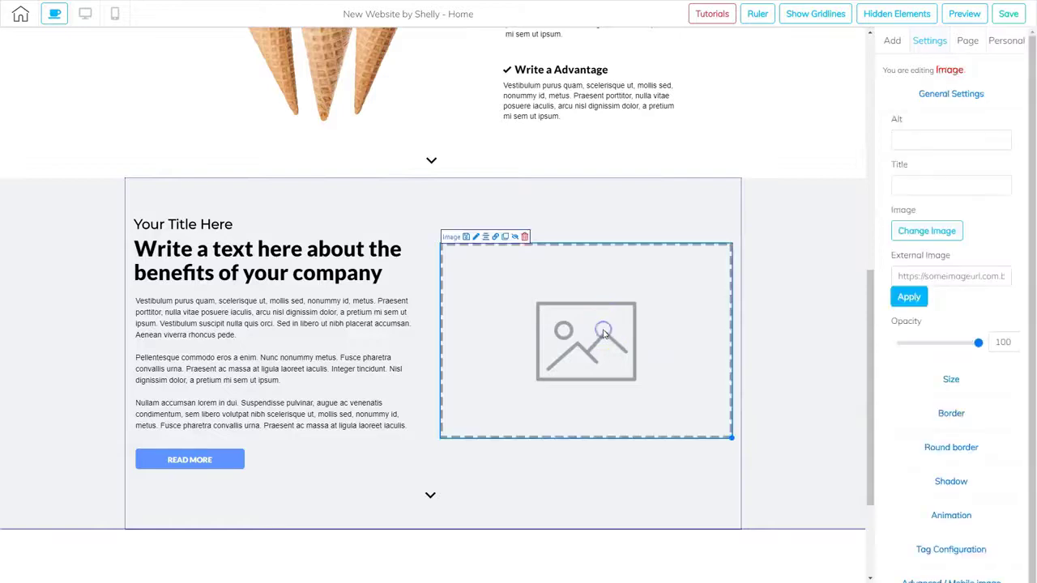
{"action": "left_click", "coordinate": [941, 233]}
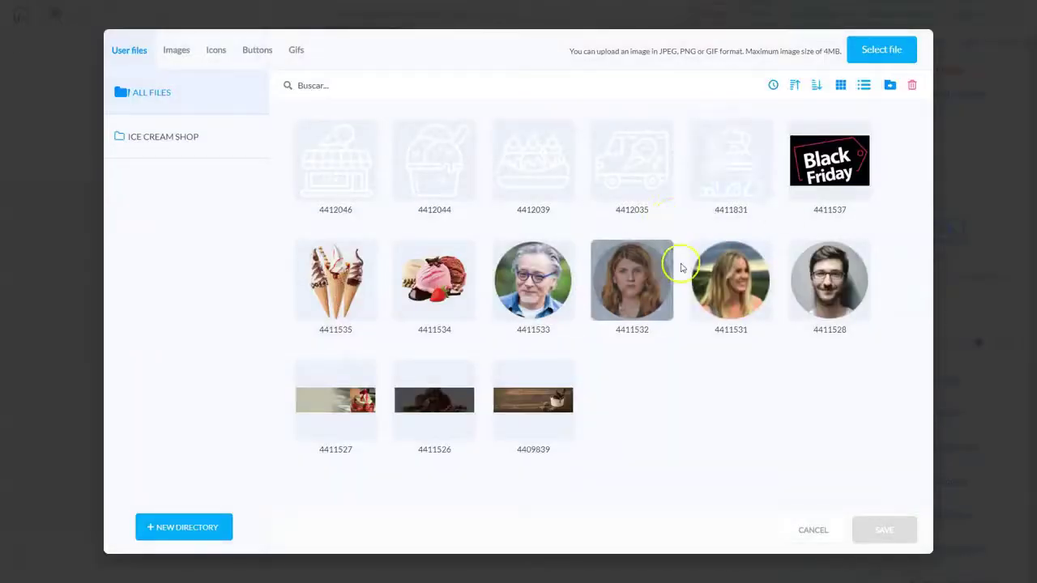
{"action": "left_click", "coordinate": [424, 294]}
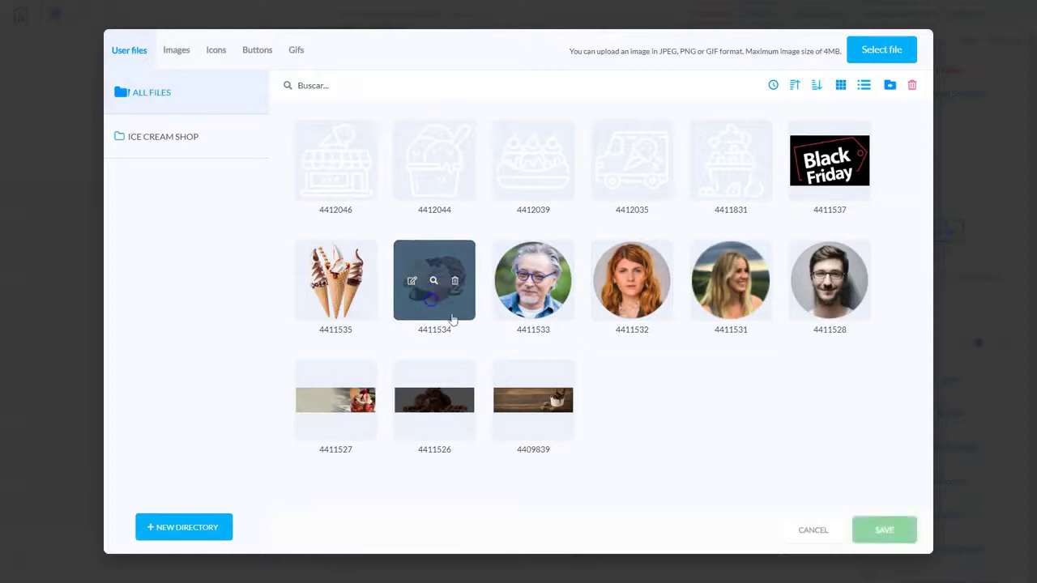
{"action": "left_click", "coordinate": [881, 532]}
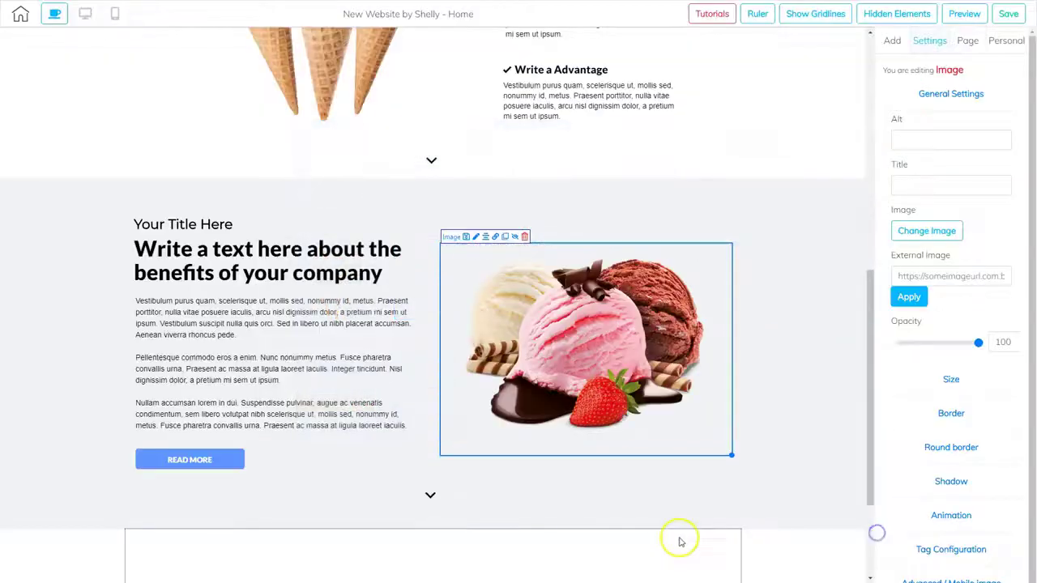
{"action": "left_click", "coordinate": [778, 436]}
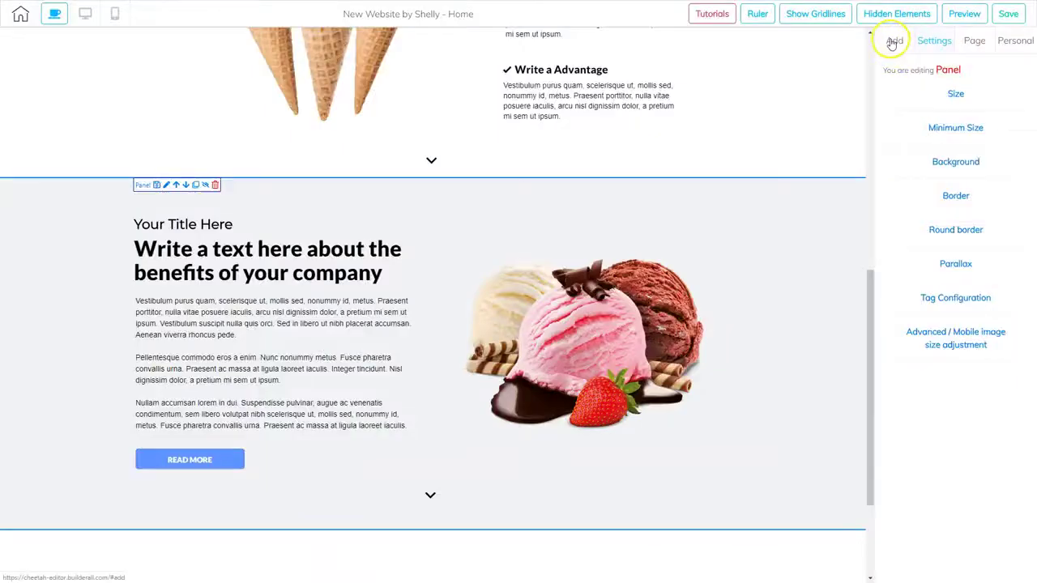
- Add the Tourist Guide Features panel from the Features templates and move it up directly beneath the benefits panel
{"action": "left_click", "coordinate": [892, 42]}
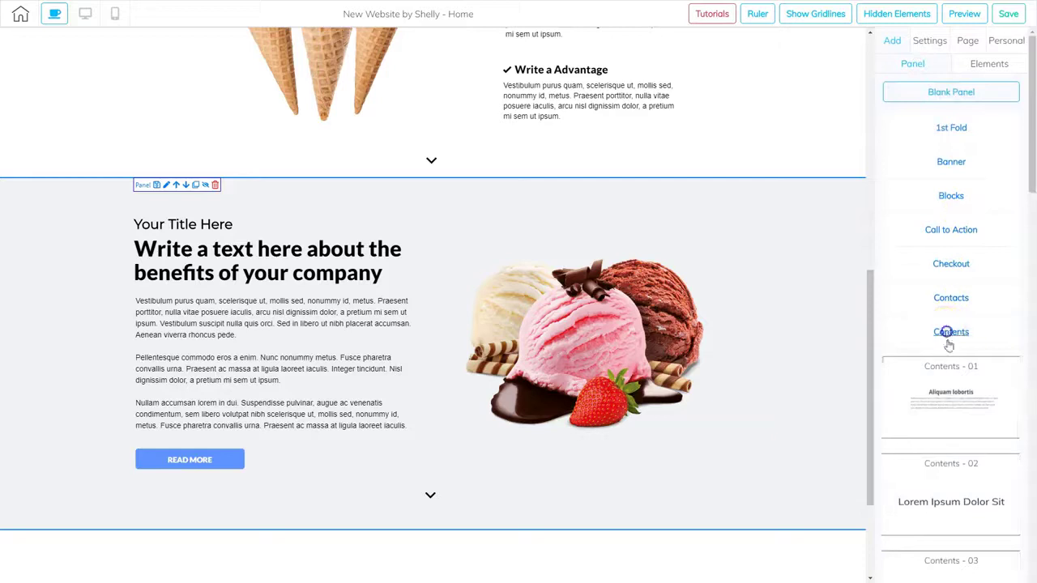
{"action": "left_click", "coordinate": [948, 332]}
{"action": "left_click", "coordinate": [949, 366]}
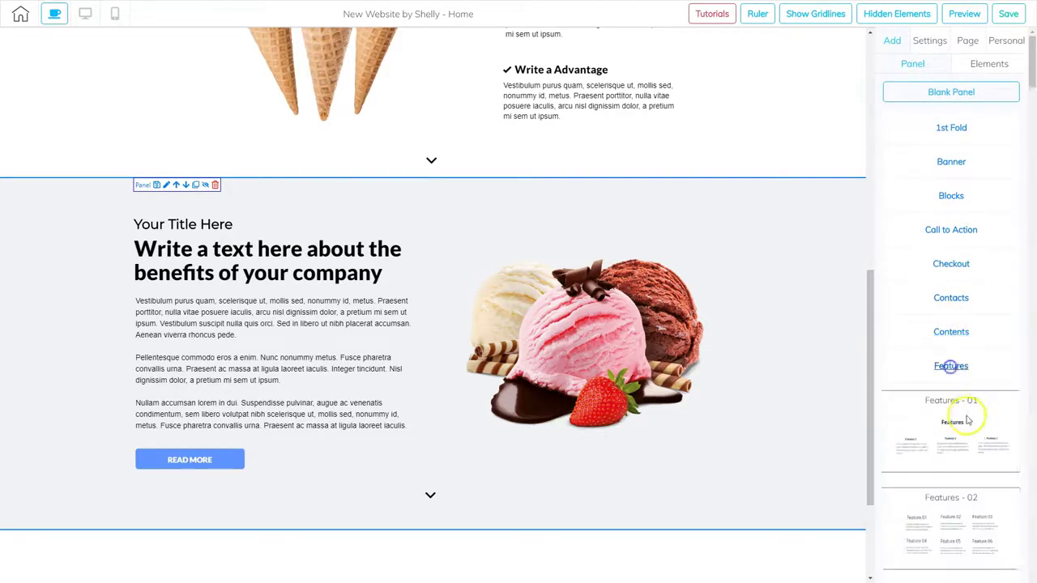
{"action": "scroll", "coordinate": [949, 448], "scroll_direction": "down", "scroll_amount": 20}
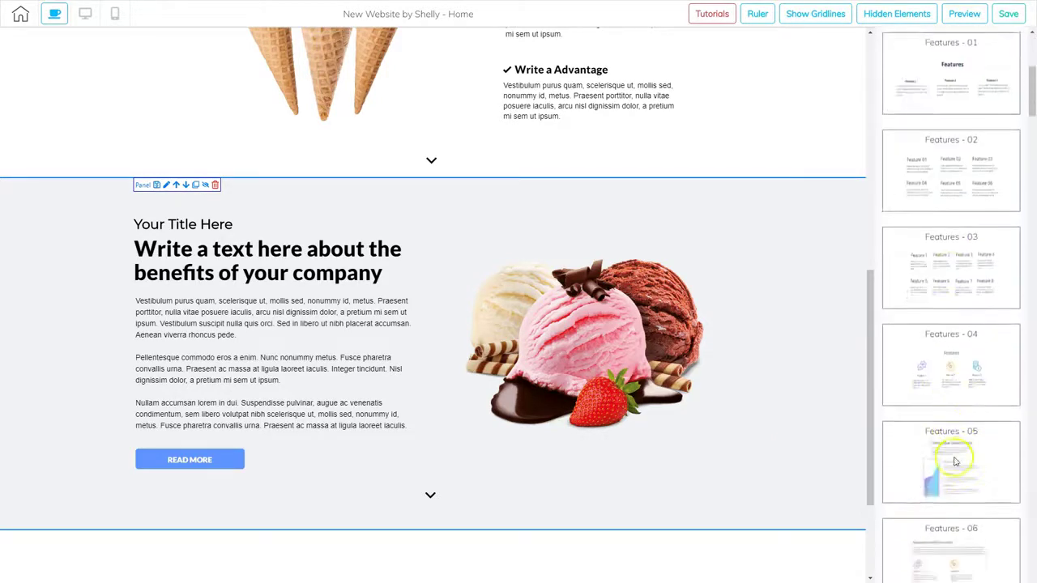
{"action": "scroll", "coordinate": [956, 460], "scroll_direction": "down", "scroll_amount": 5}
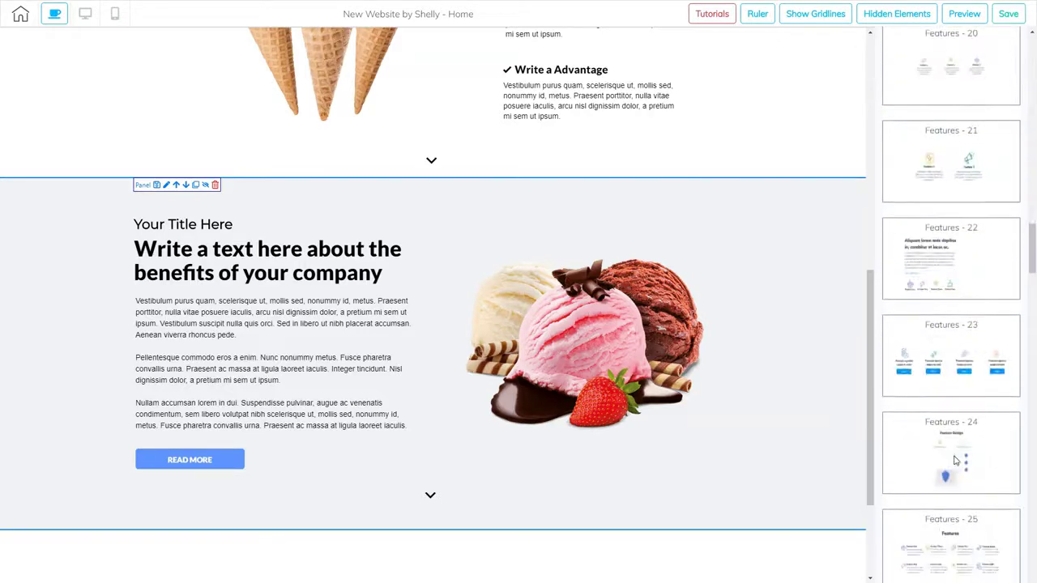
{"action": "scroll", "coordinate": [954, 460], "scroll_direction": "down", "scroll_amount": 15}
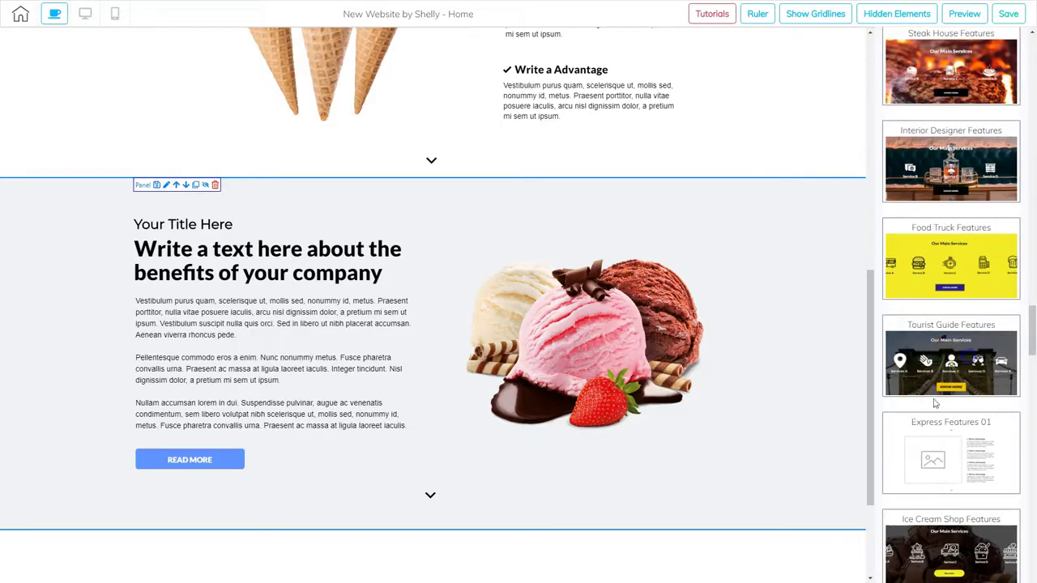
{"action": "left_click_drag", "start_coordinate": [771, 389], "coordinate": [664, 463]}
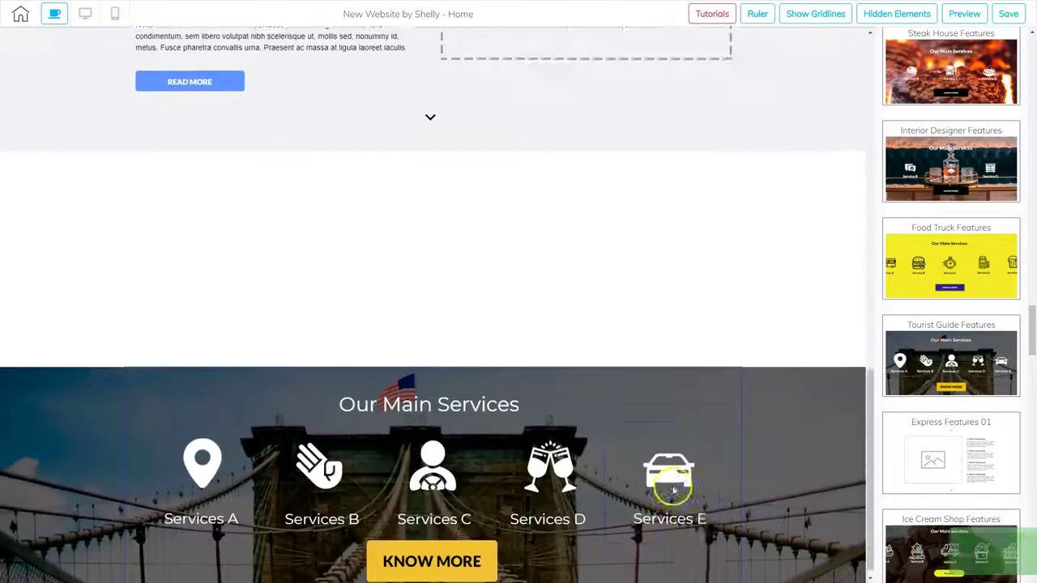
{"action": "left_click", "coordinate": [794, 455]}
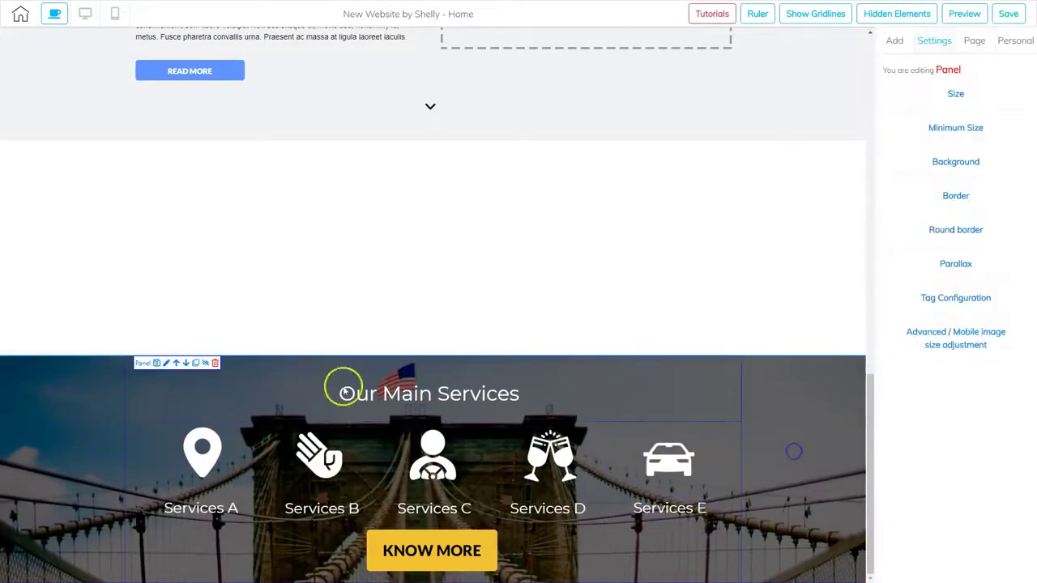
{"action": "left_click", "coordinate": [176, 363]}
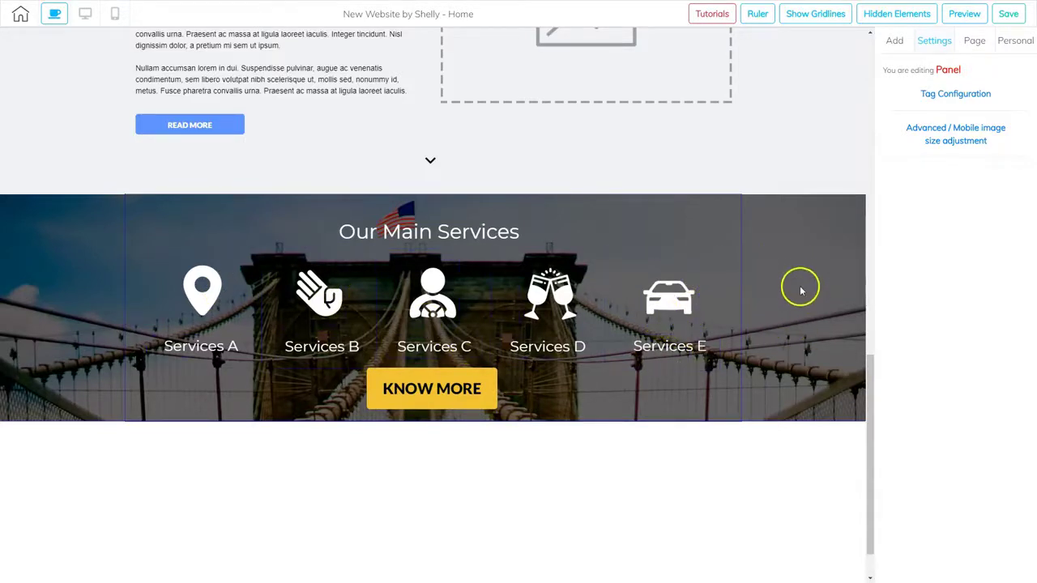
- Replace the Our Main Services panel's background image with the dark chocolate ice cream picture 4411526 from the user files
{"action": "left_click", "coordinate": [790, 243]}
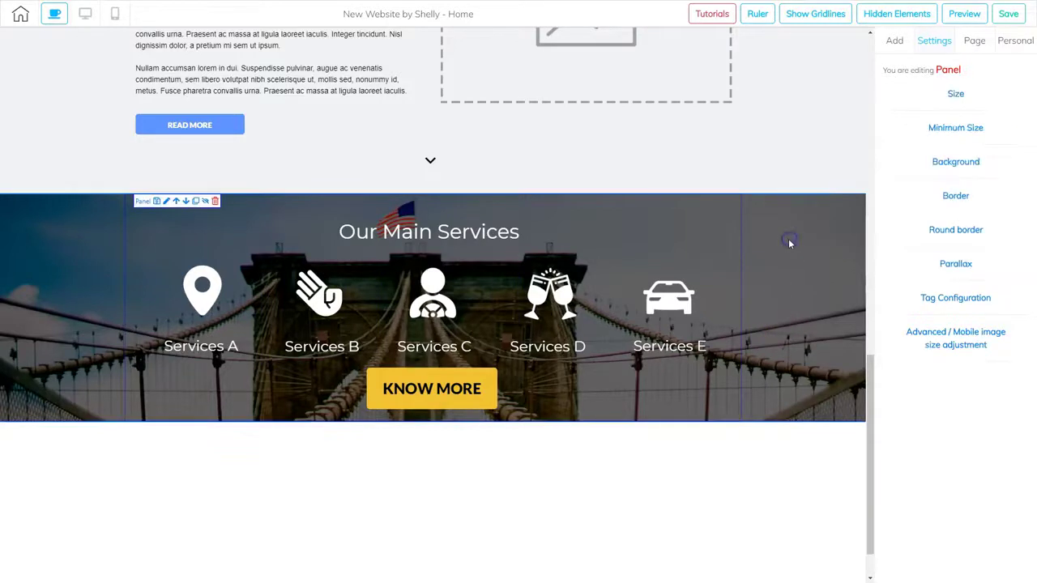
{"action": "left_click", "coordinate": [968, 165]}
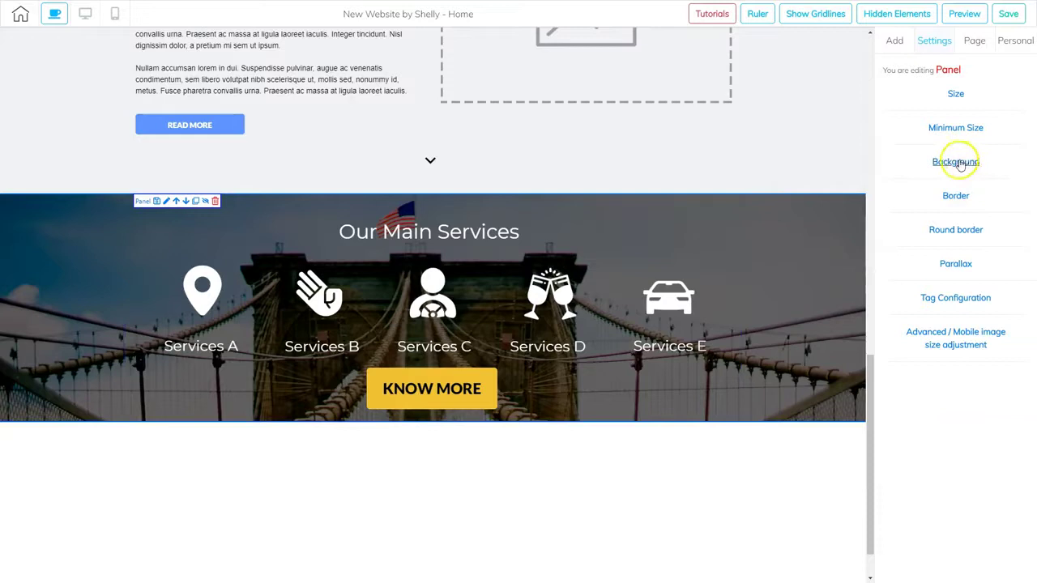
{"action": "left_click", "coordinate": [960, 164]}
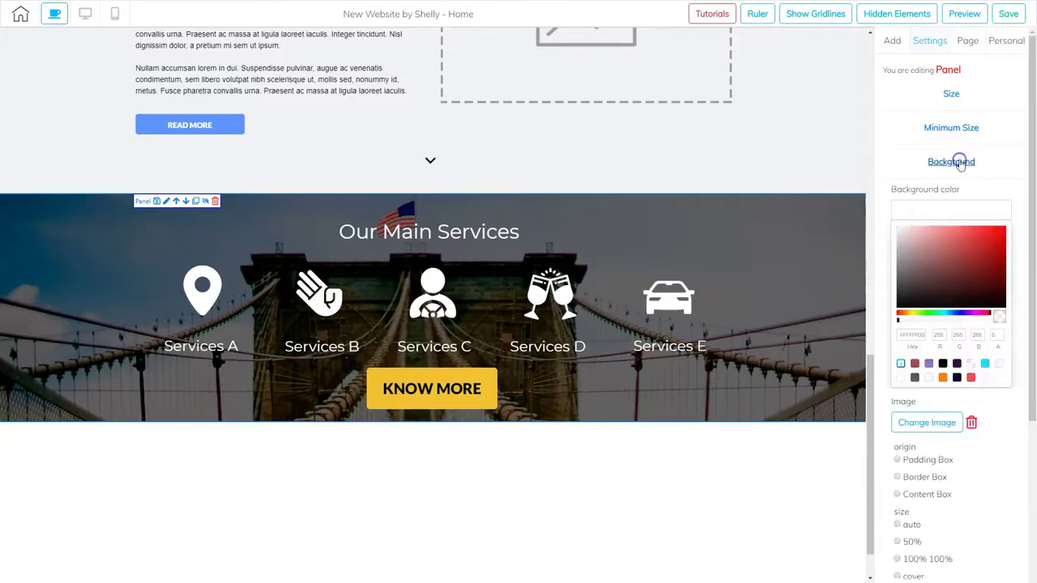
{"action": "left_click", "coordinate": [932, 424]}
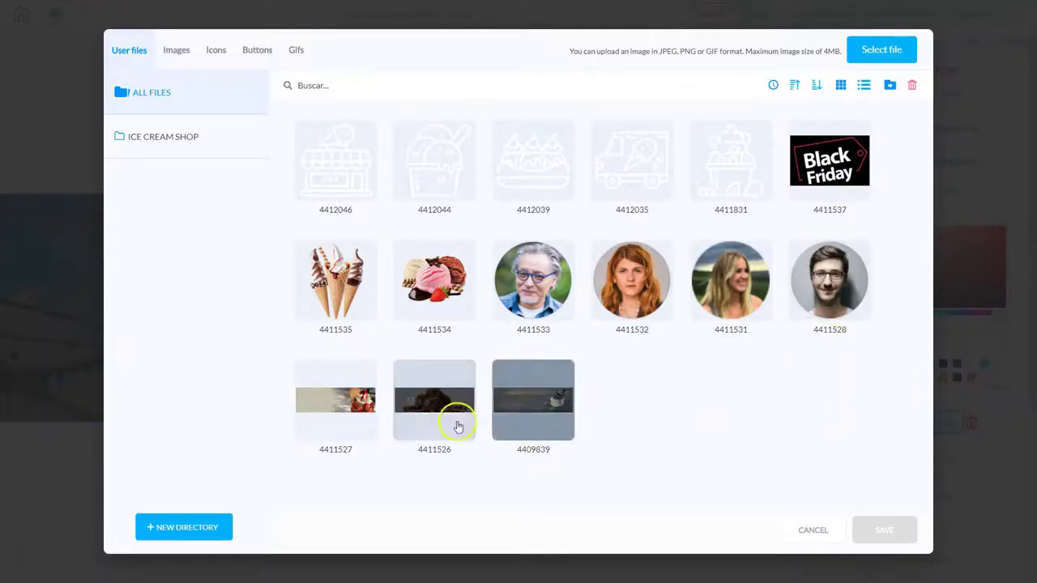
{"action": "mouse_move", "coordinate": [425, 415]}
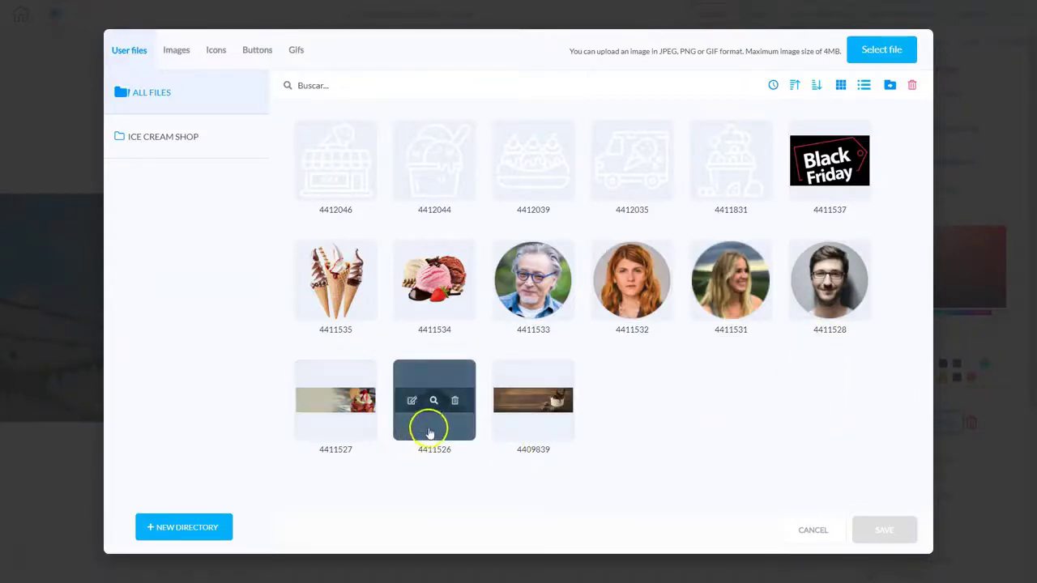
{"action": "left_click", "coordinate": [433, 432]}
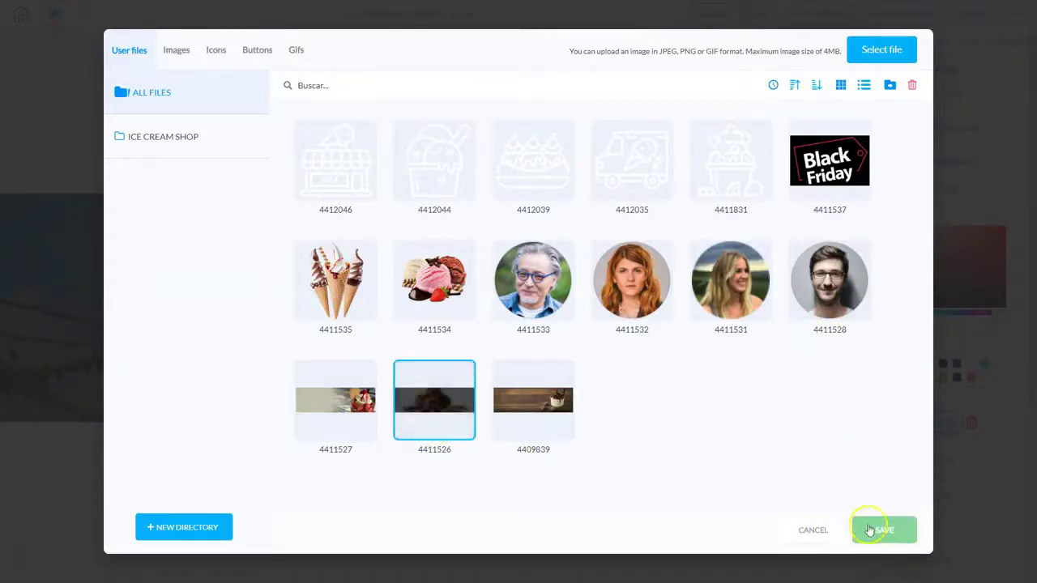
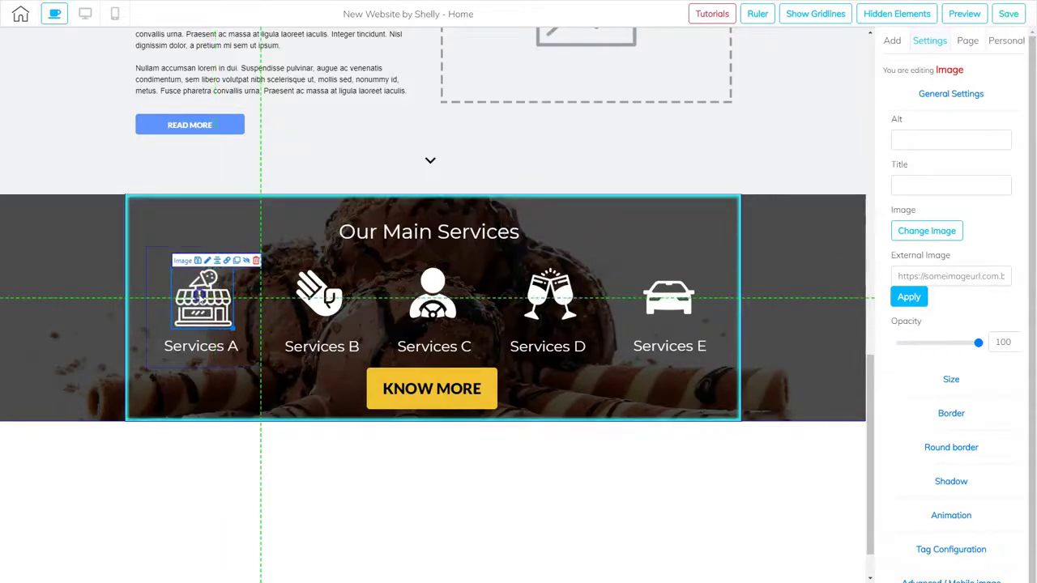
- Replace the Services B icon with the ice cream cup image 4412044 and enlarge it slightly above its label
{"action": "left_click", "coordinate": [318, 301]}
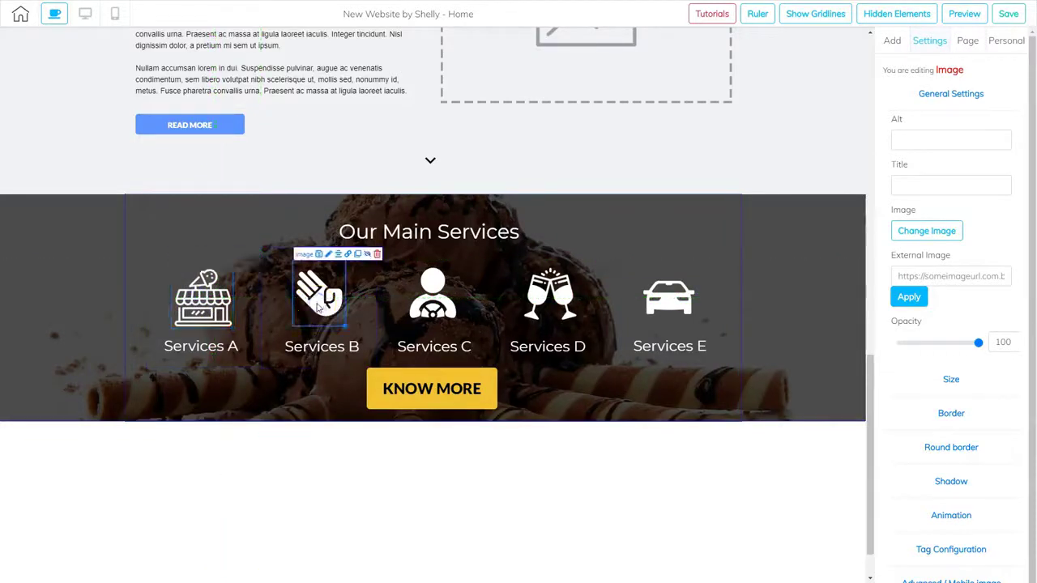
{"action": "left_click", "coordinate": [932, 241]}
{"action": "left_click", "coordinate": [434, 162]}
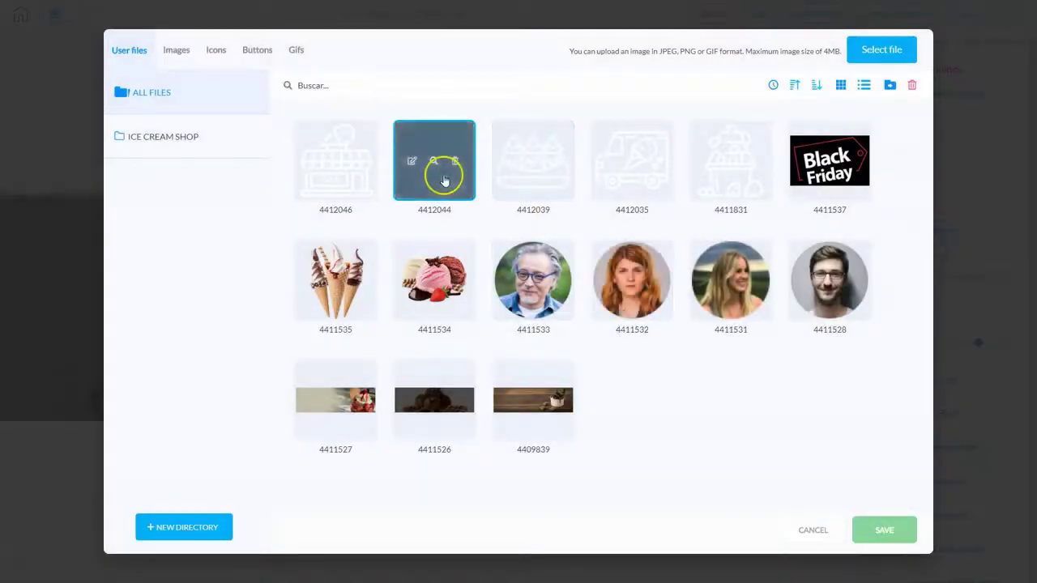
{"action": "left_click", "coordinate": [874, 533]}
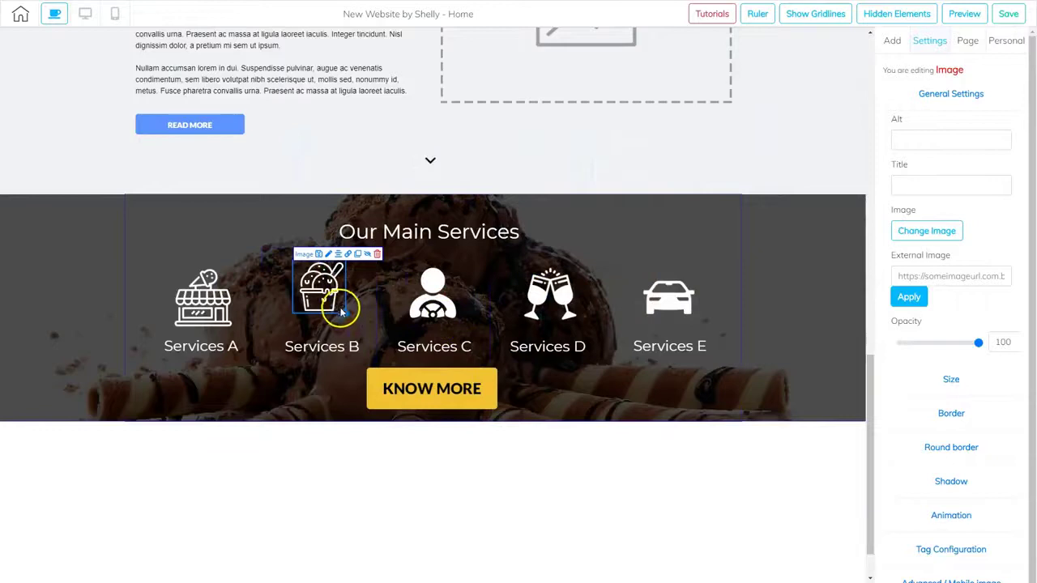
{"action": "left_click_drag", "start_coordinate": [344, 311], "coordinate": [450, 282]}
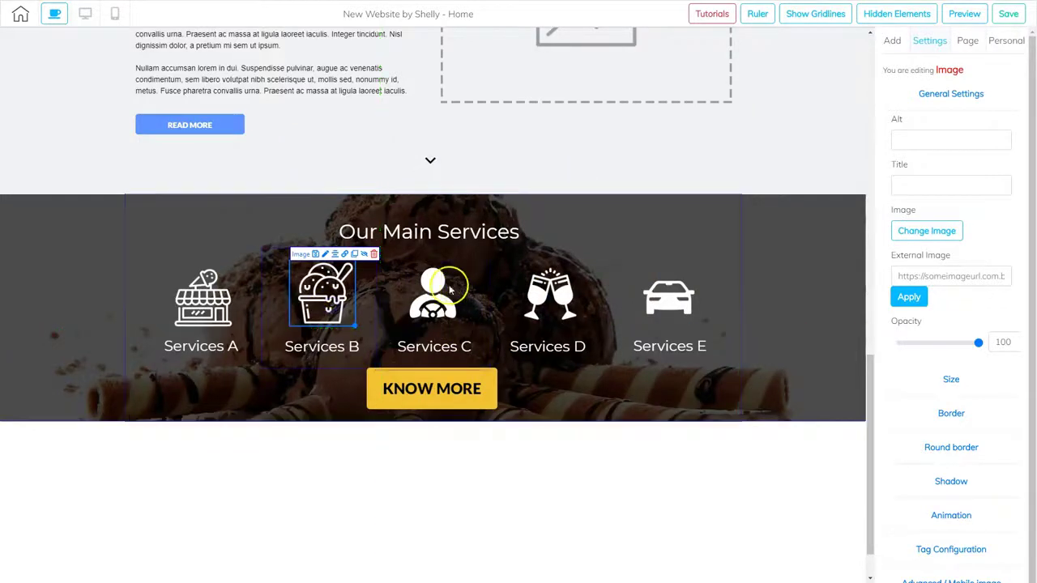
- Replace the Services C icon with the banana split image 4412039, enlarge it slightly and center it above its label
{"action": "left_click", "coordinate": [438, 285]}
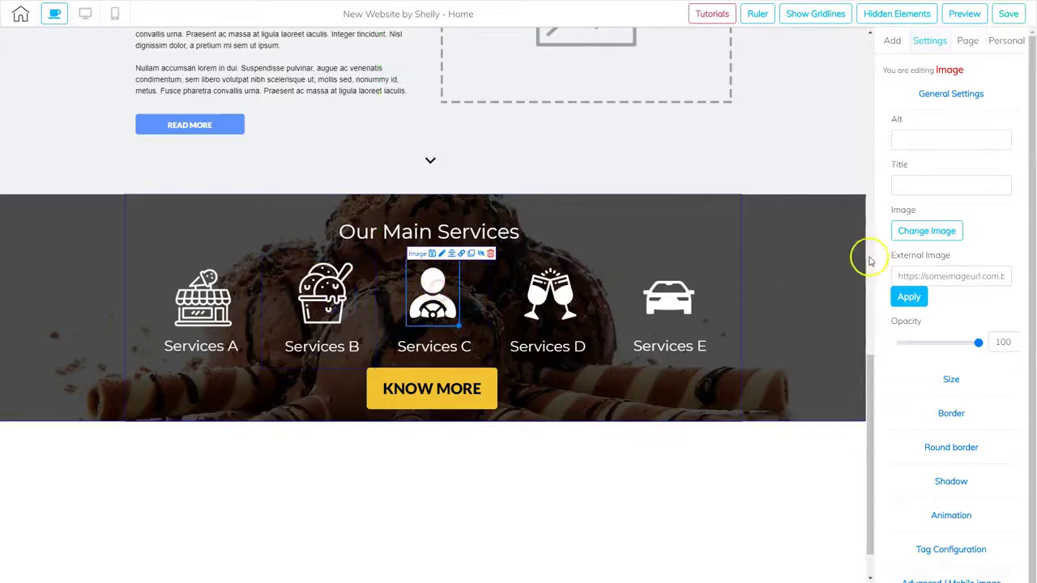
{"action": "left_click", "coordinate": [932, 231]}
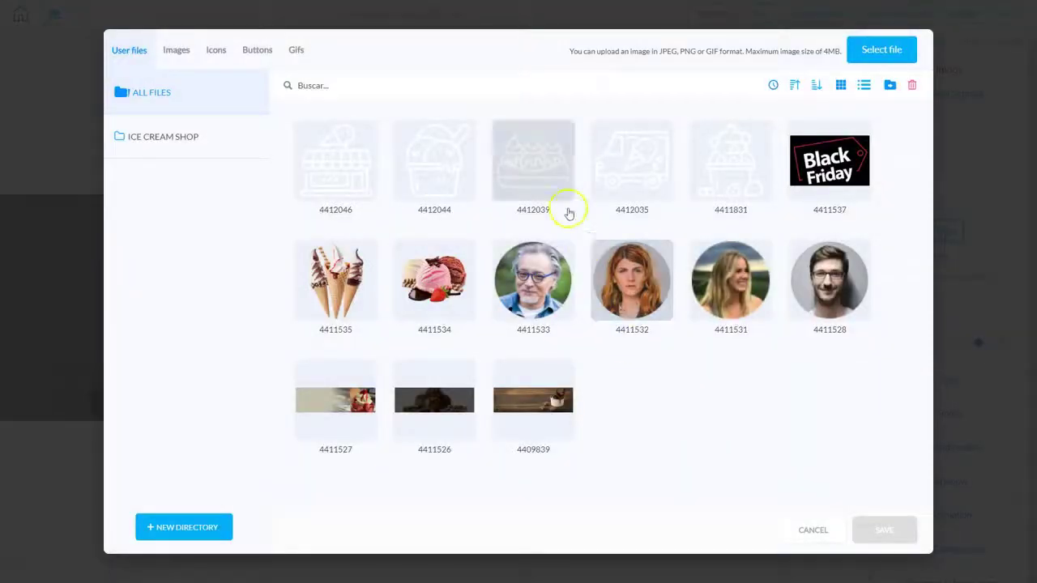
{"action": "left_click", "coordinate": [555, 185]}
{"action": "left_click", "coordinate": [884, 531]}
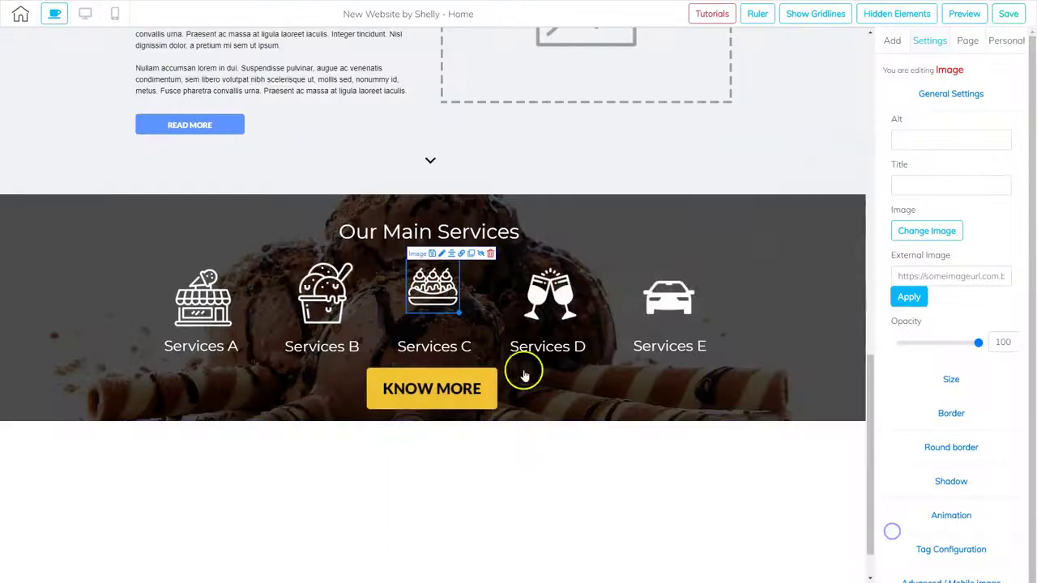
{"action": "mouse_move", "coordinate": [459, 312]}
{"action": "left_mouse_down"}
{"action": "mouse_move", "coordinate": [475, 328]}
{"action": "mouse_move", "coordinate": [455, 307]}
{"action": "left_mouse_up"}
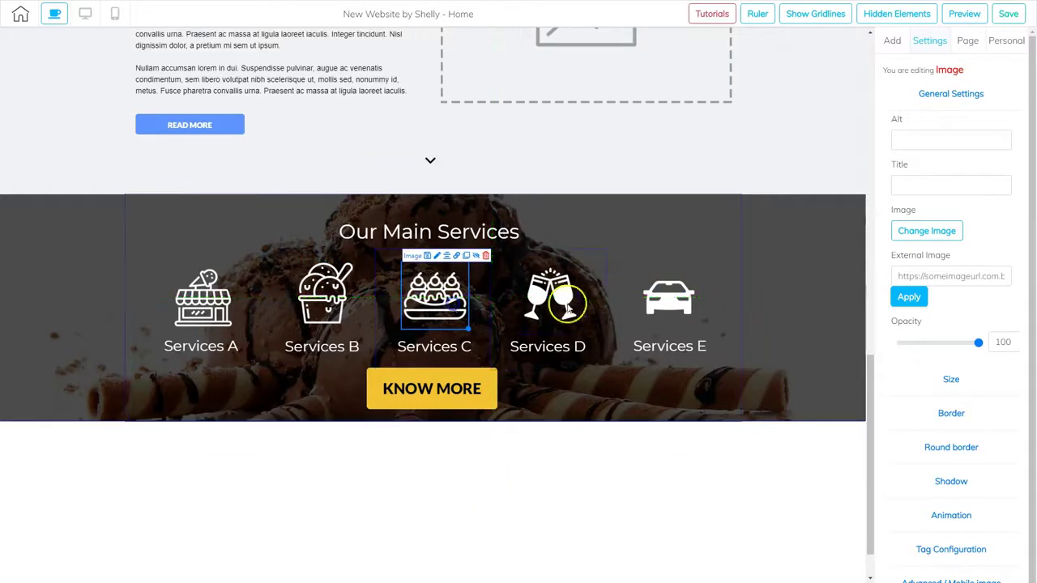
- Replace the Services D icon with the ice cream truck image 4412035, enlarge it slightly and center it above its label
{"action": "left_click", "coordinate": [546, 308]}
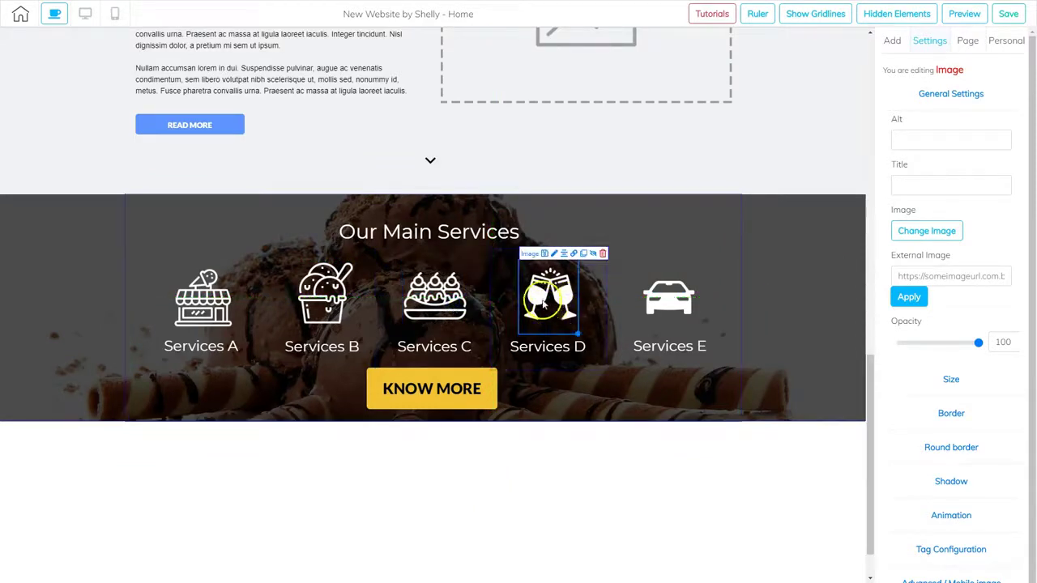
{"action": "left_click", "coordinate": [926, 231]}
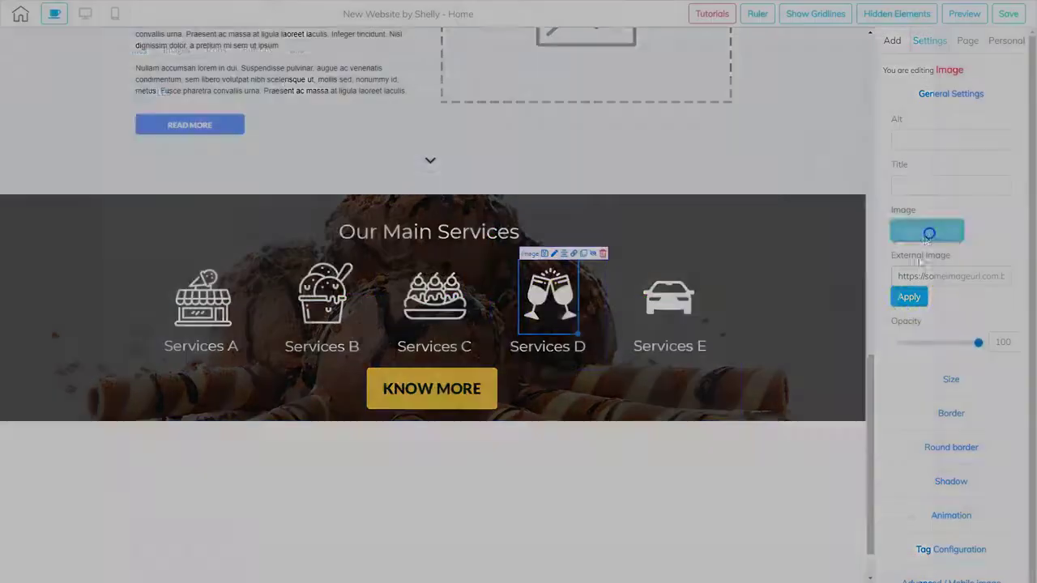
{"action": "left_click", "coordinate": [648, 174]}
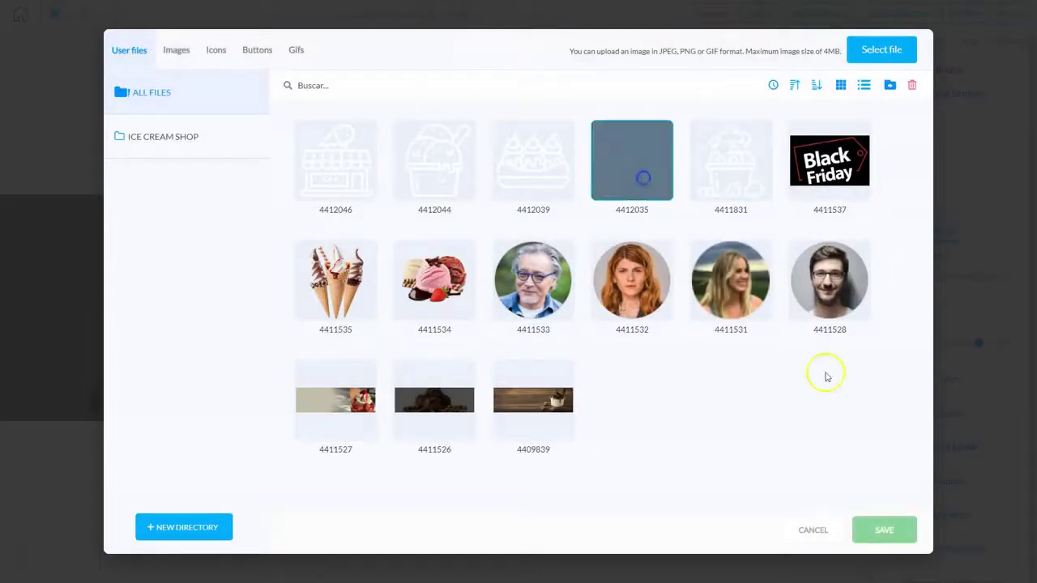
{"action": "left_click", "coordinate": [883, 529]}
{"action": "mouse_move", "coordinate": [578, 318]}
{"action": "left_mouse_down"}
{"action": "mouse_move", "coordinate": [584, 328]}
{"action": "mouse_move", "coordinate": [567, 312]}
{"action": "left_mouse_up"}
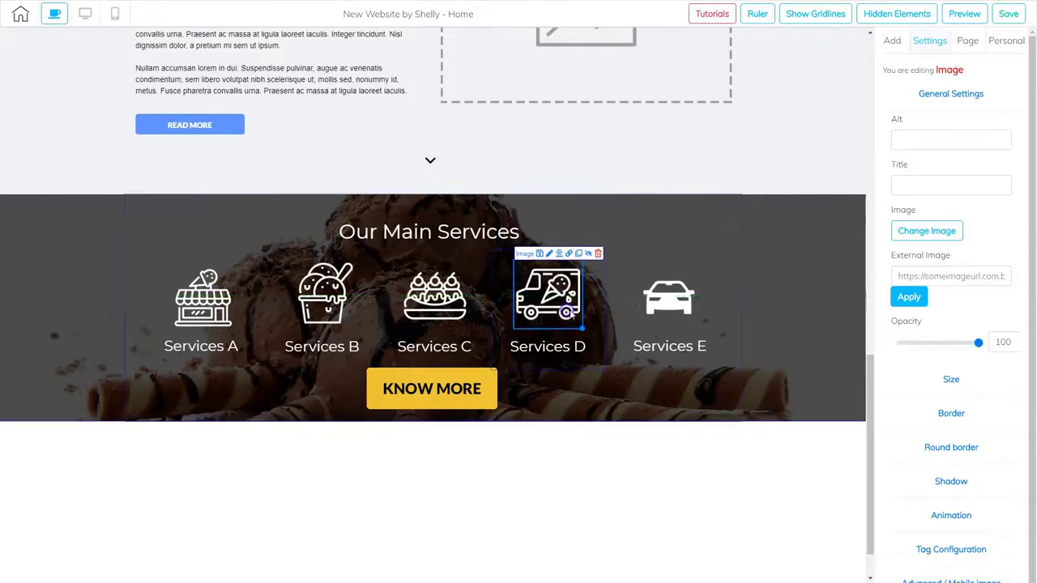
- Replace the Services E icon with the sundae image 4411831, enlarge it slightly and center it above its label
{"action": "left_click", "coordinate": [674, 306]}
{"action": "left_click", "coordinate": [921, 231]}
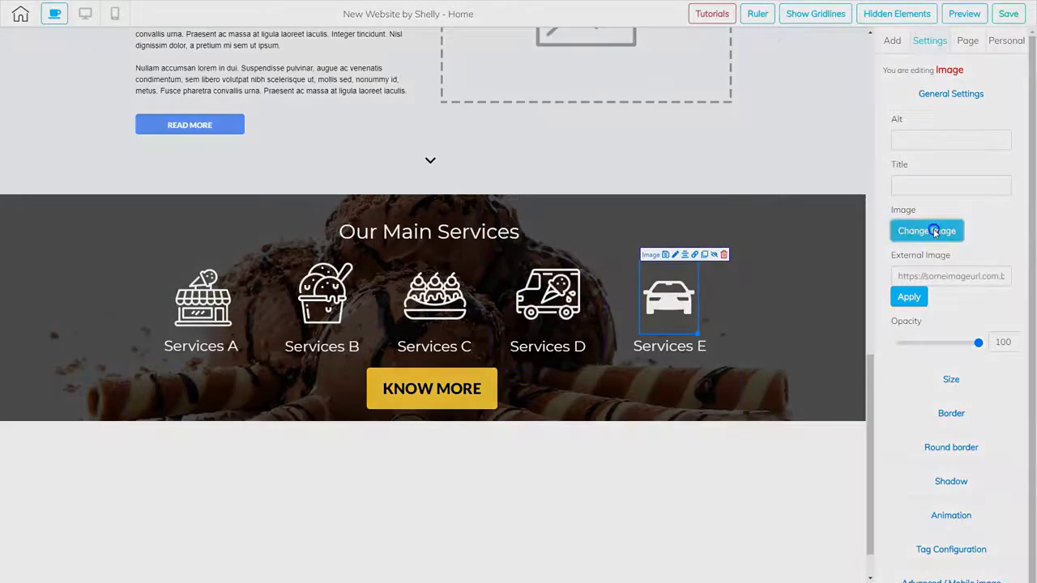
{"action": "left_click", "coordinate": [729, 185]}
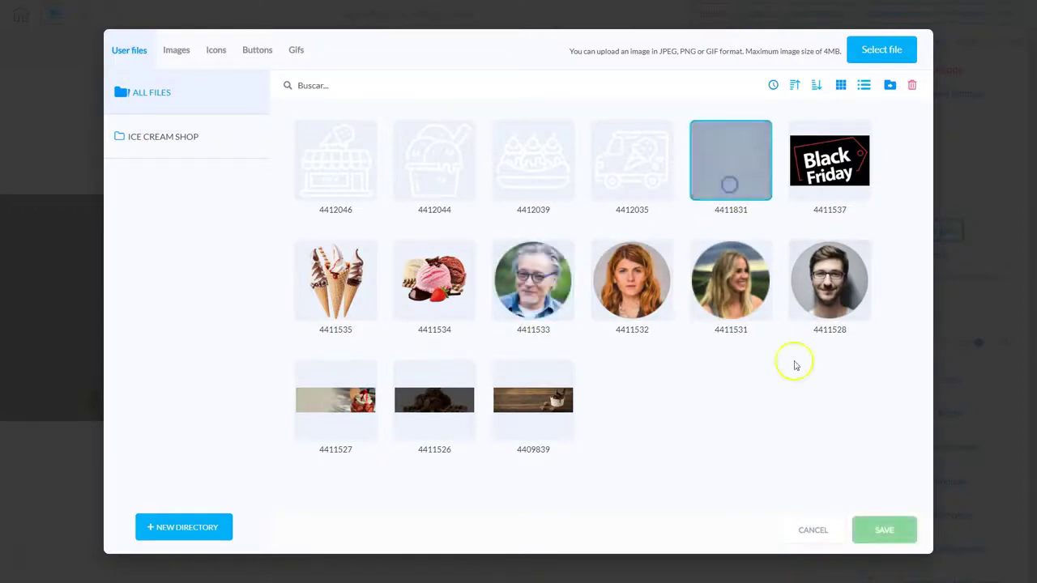
{"action": "left_click", "coordinate": [884, 531]}
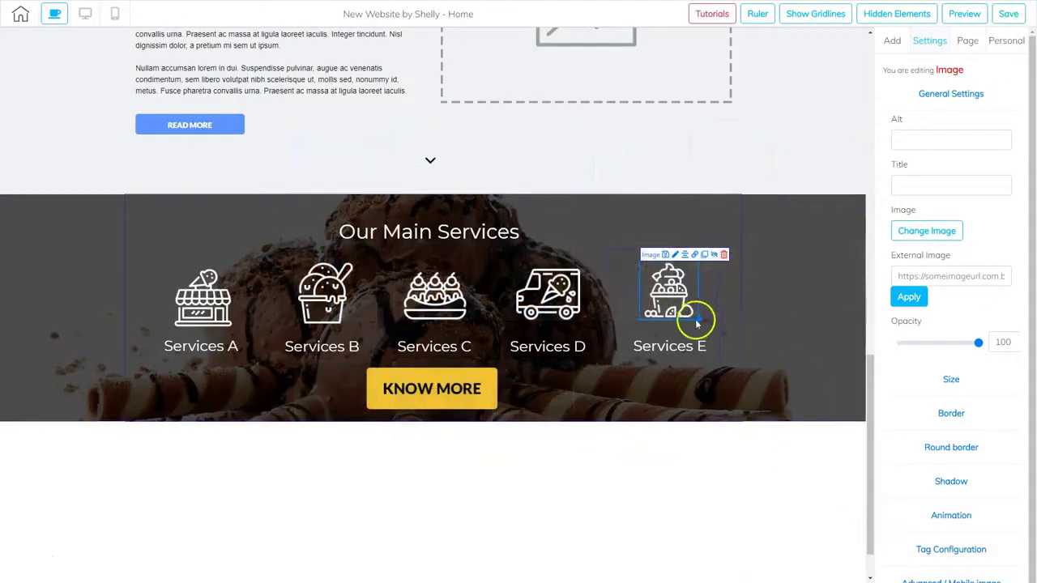
{"action": "left_click_drag", "start_coordinate": [684, 298], "coordinate": [674, 301]}
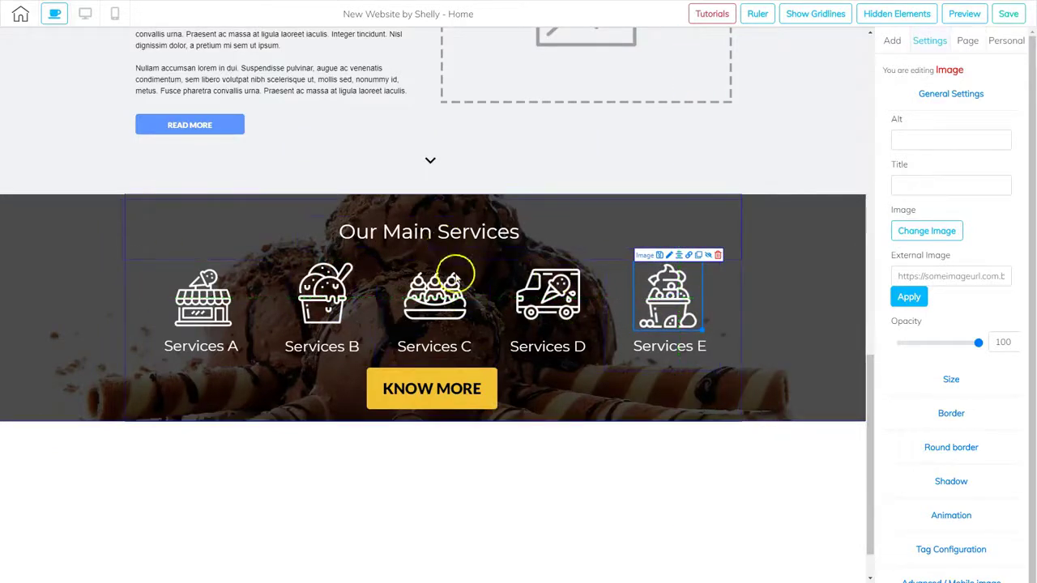
- Set the KNOW MORE button's headline font size to 24 and shrink the button to fit the smaller text
{"action": "left_click", "coordinate": [447, 395]}
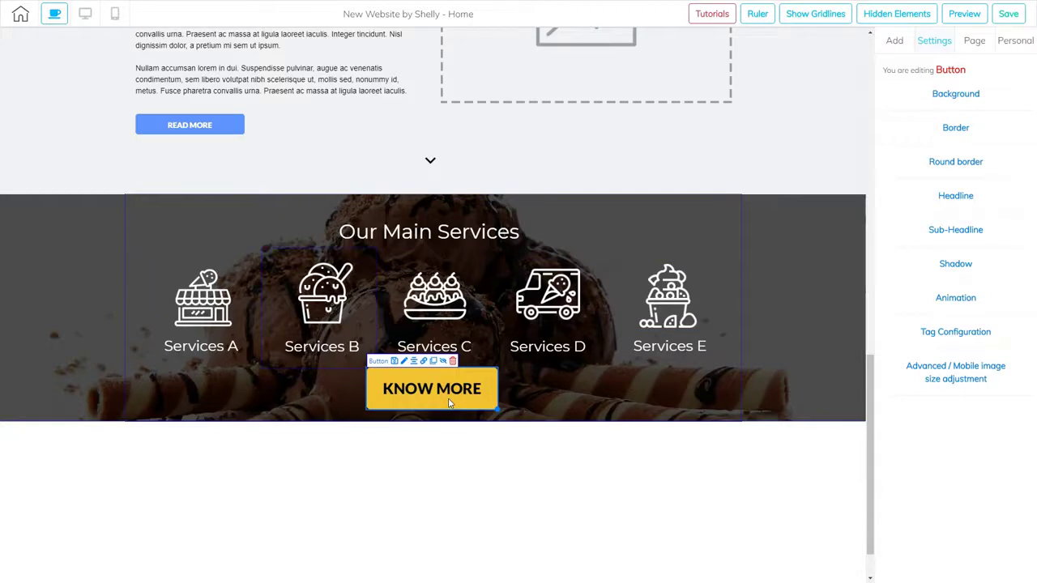
{"action": "left_click", "coordinate": [954, 197]}
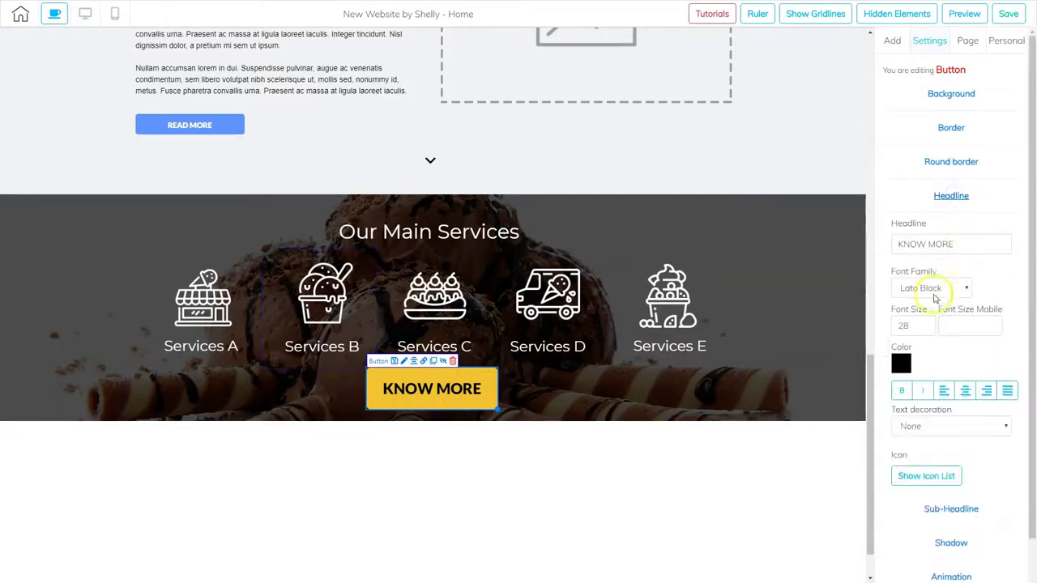
{"action": "left_click", "coordinate": [925, 329]}
{"action": "left_click", "coordinate": [925, 330]}
{"action": "left_click", "coordinate": [925, 330]}
{"action": "left_click", "coordinate": [925, 330]}
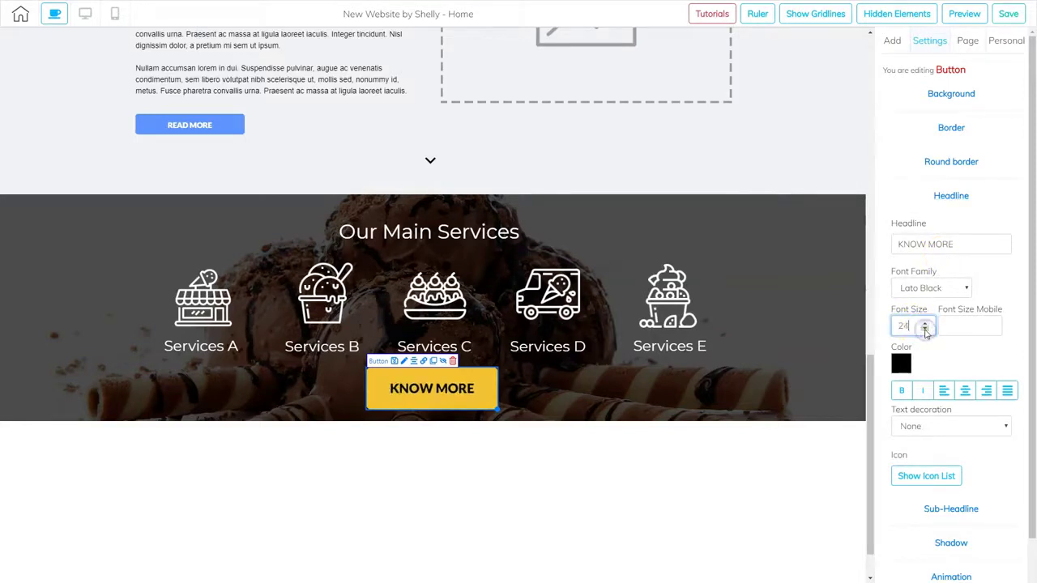
{"action": "left_click_drag", "start_coordinate": [497, 408], "coordinate": [480, 396]}
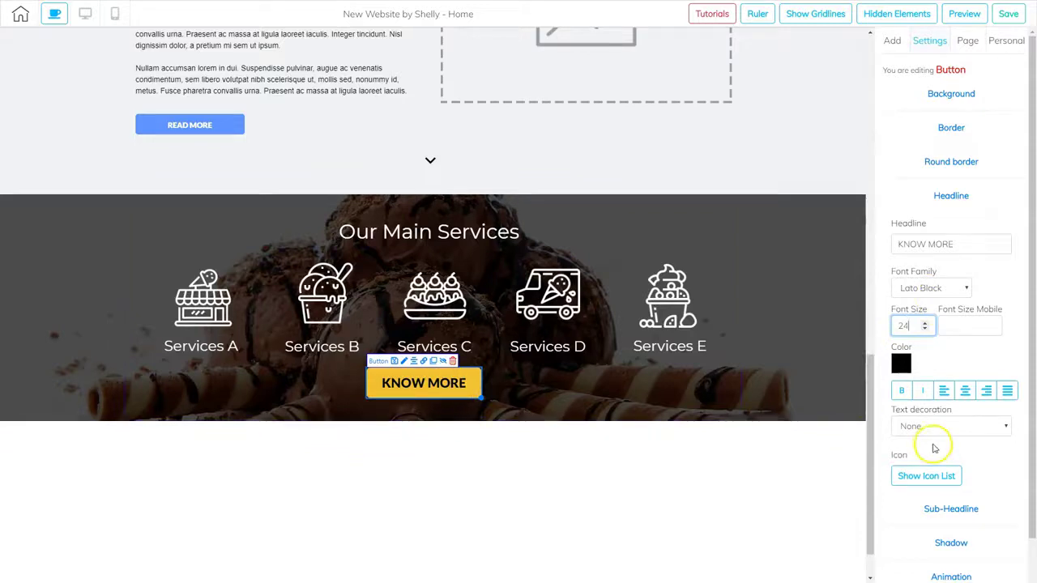
- Set the round border of the KNOW MORE button to 10 on all four corners
{"action": "scroll", "coordinate": [960, 507], "scroll_direction": "down", "scroll_amount": 1}
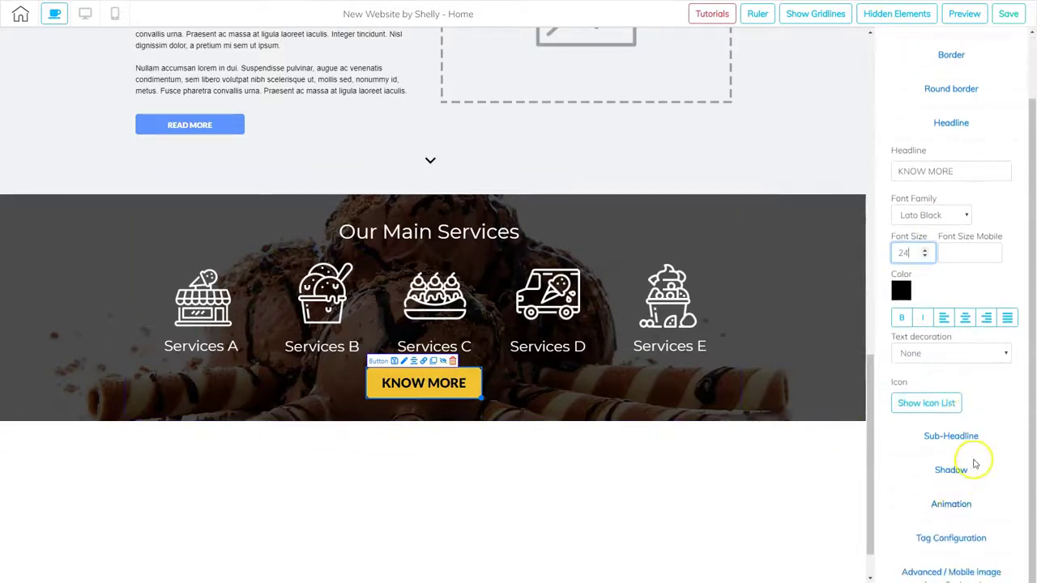
{"action": "scroll", "coordinate": [972, 421], "scroll_direction": "up", "scroll_amount": 1}
{"action": "left_click", "coordinate": [944, 163]}
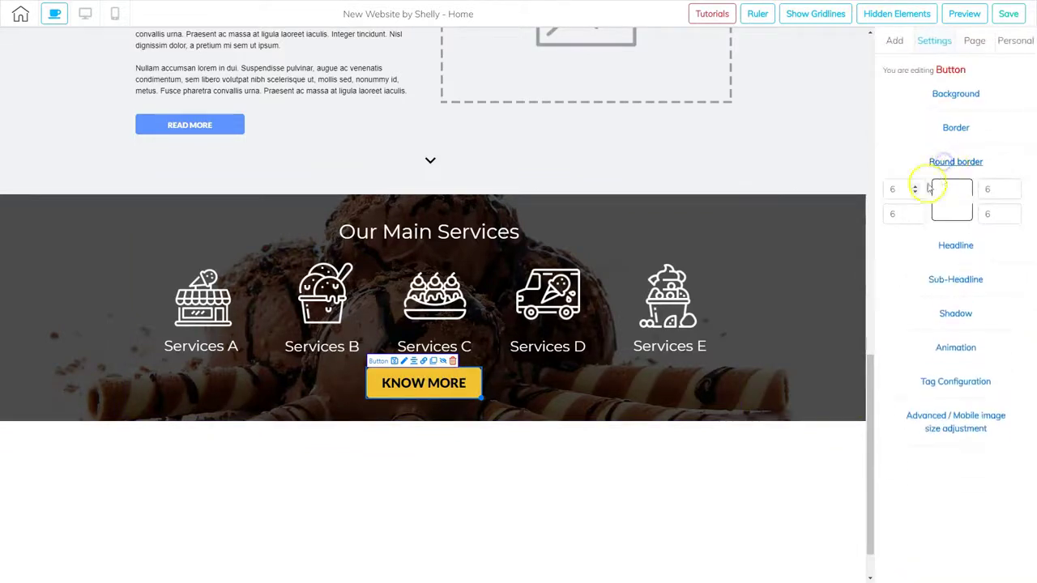
{"action": "double_click", "coordinate": [901, 188]}
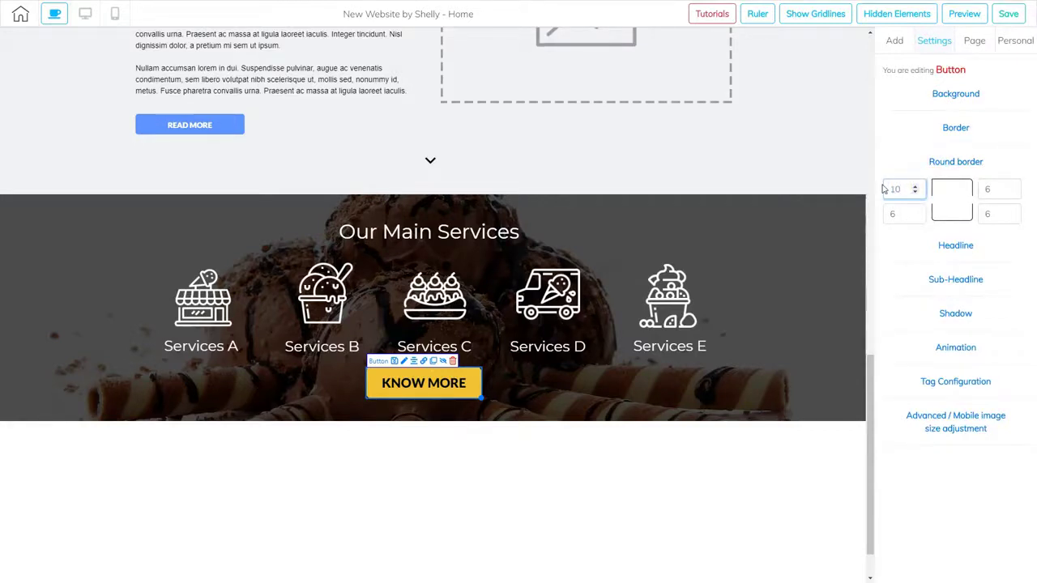
{"action": "key", "text": "Tab"}
{"action": "type", "text": "10"}
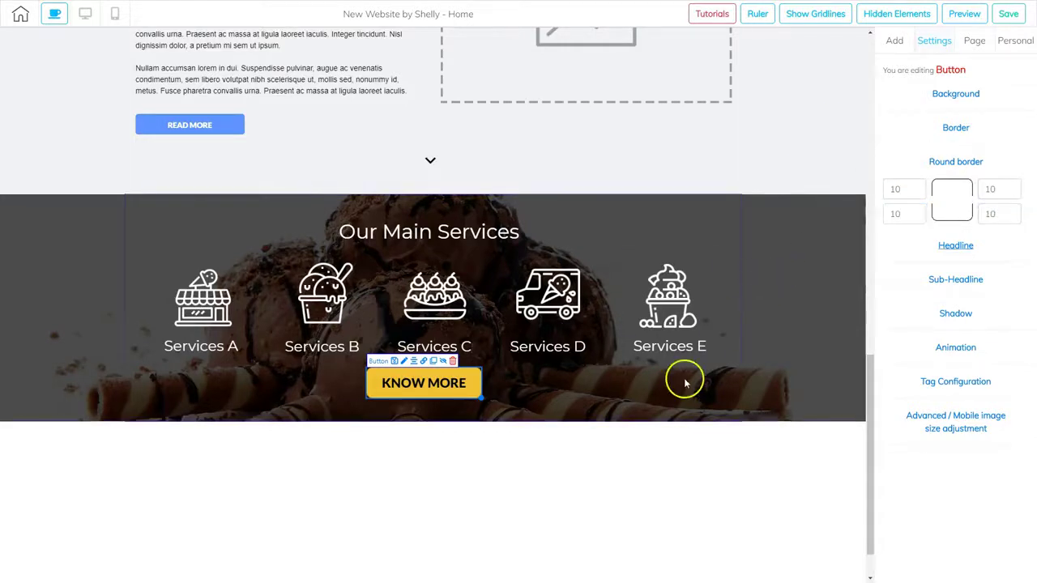
- Move the KNOW MORE button lower in the services panel to leave more space beneath the service labels
{"action": "left_click", "coordinate": [674, 390]}
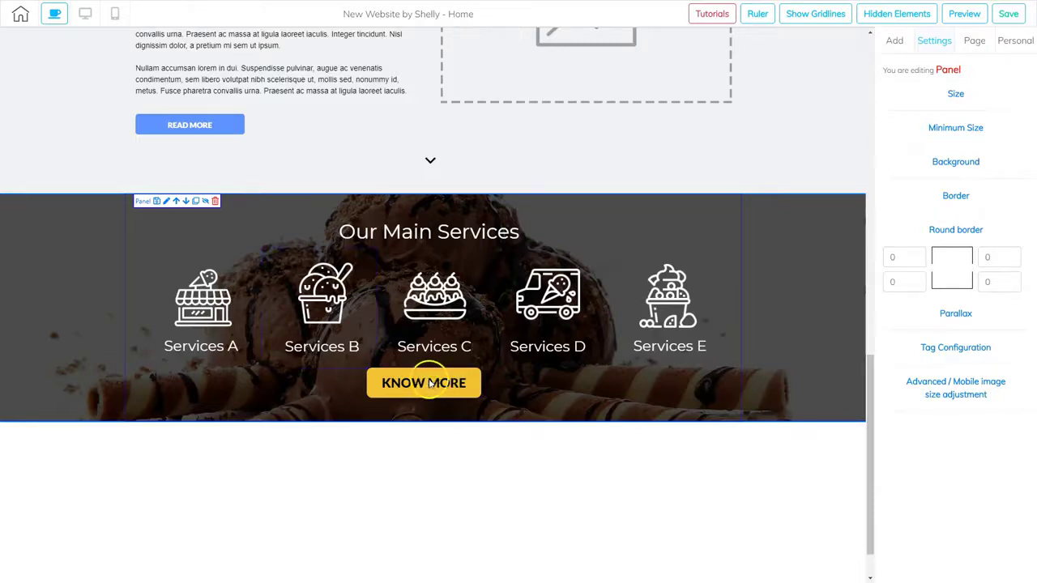
{"action": "left_click_drag", "start_coordinate": [451, 384], "coordinate": [454, 409]}
{"action": "left_click", "coordinate": [551, 405]}
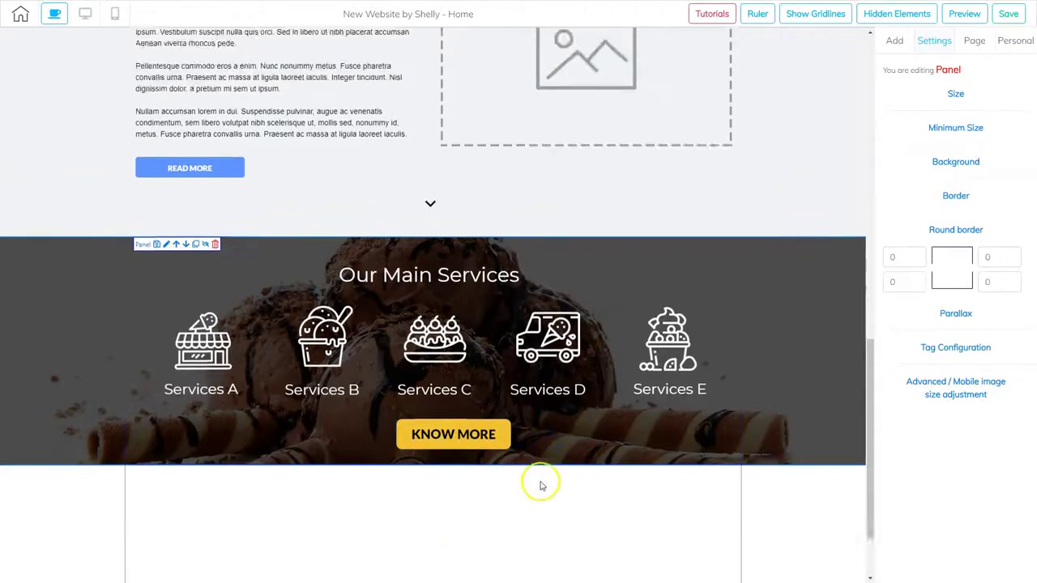
- Review the rebuilt home page from the hero banner down and compare it with the original page's services and statistics sections
{"action": "scroll", "coordinate": [535, 454], "scroll_direction": "up", "scroll_amount": 15}
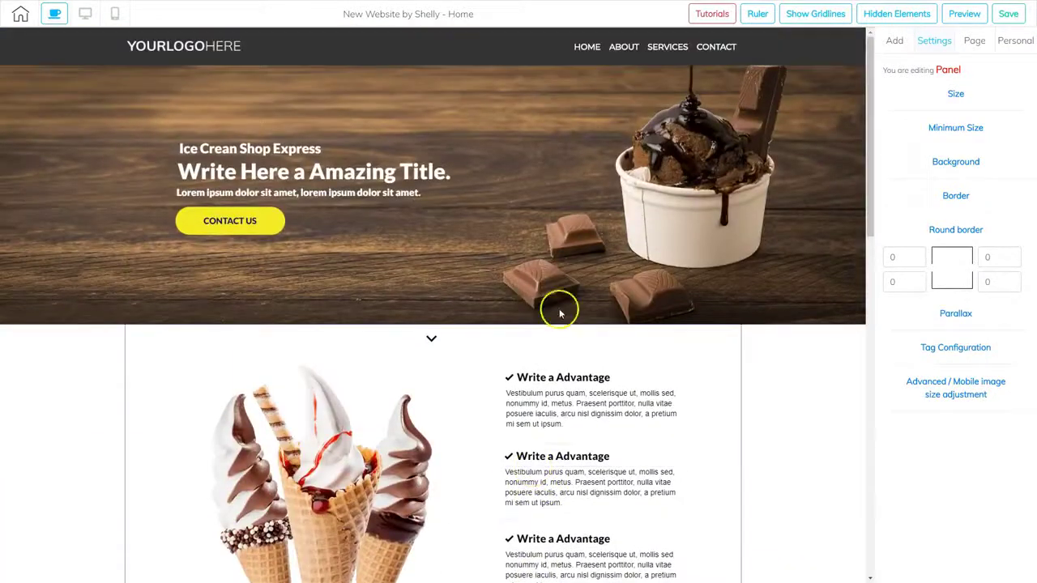
{"action": "scroll", "coordinate": [533, 449], "scroll_direction": "down", "scroll_amount": 3}
{"action": "scroll", "coordinate": [533, 451], "scroll_direction": "down", "scroll_amount": 3}
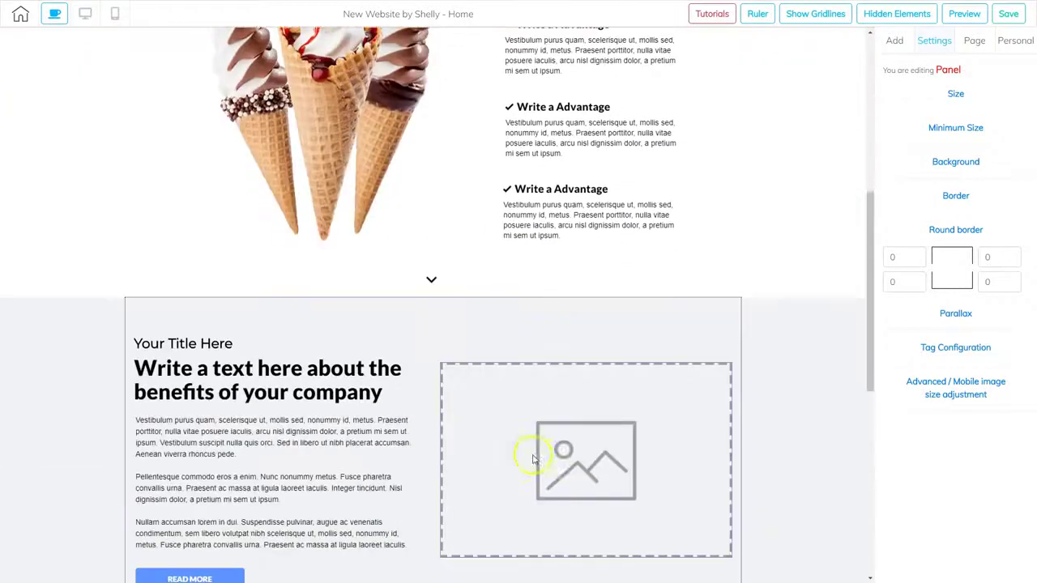
{"action": "scroll", "coordinate": [565, 512], "scroll_direction": "down", "scroll_amount": 3}
{"action": "scroll", "coordinate": [550, 456], "scroll_direction": "down", "scroll_amount": 3}
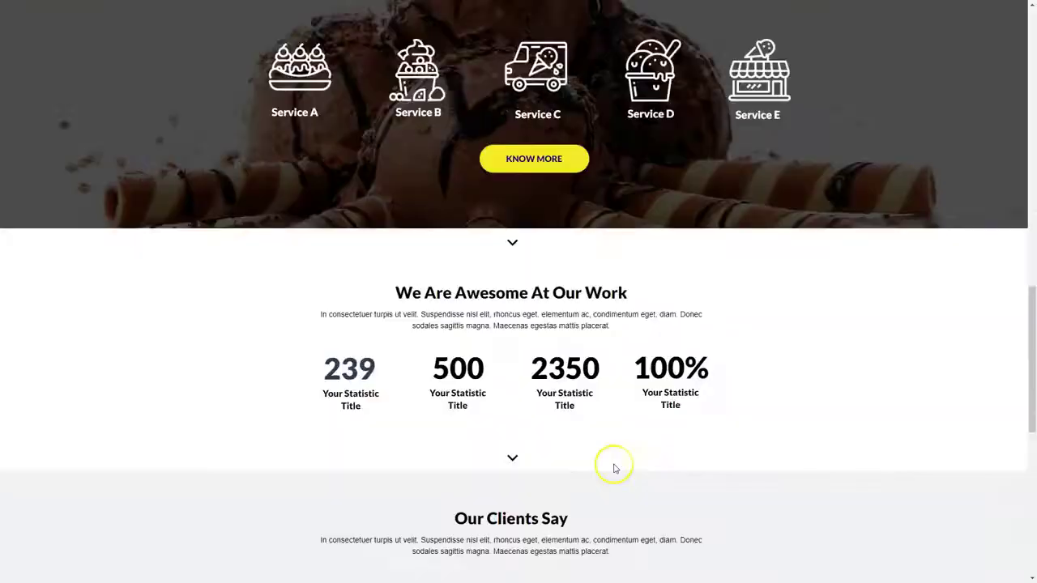
{"action": "scroll", "coordinate": [613, 467], "scroll_direction": "down", "scroll_amount": 1}
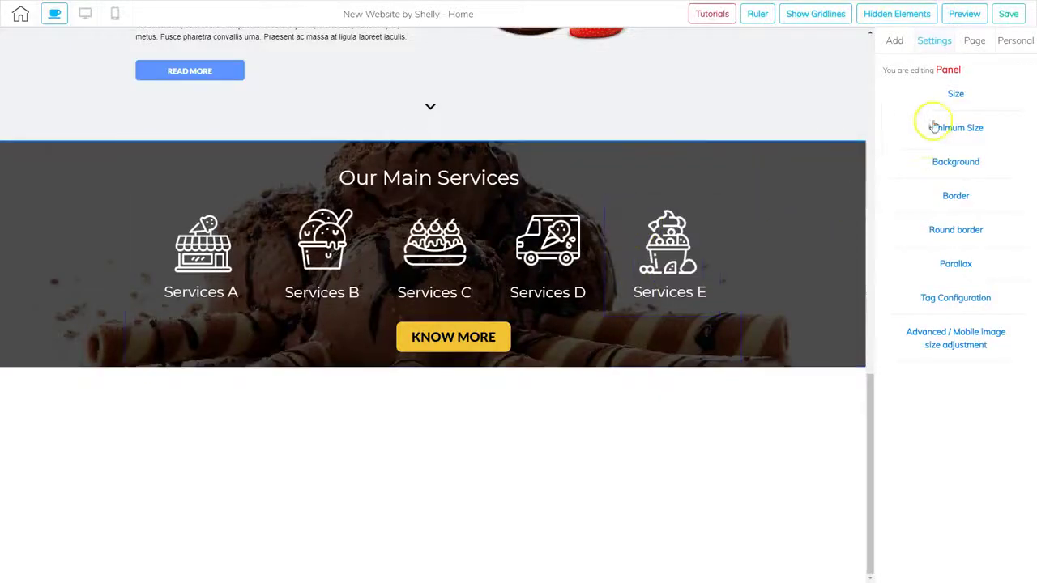
- Add the ready-made Express Statistics panel from the Contents category to the home page
{"action": "left_click", "coordinate": [893, 42]}
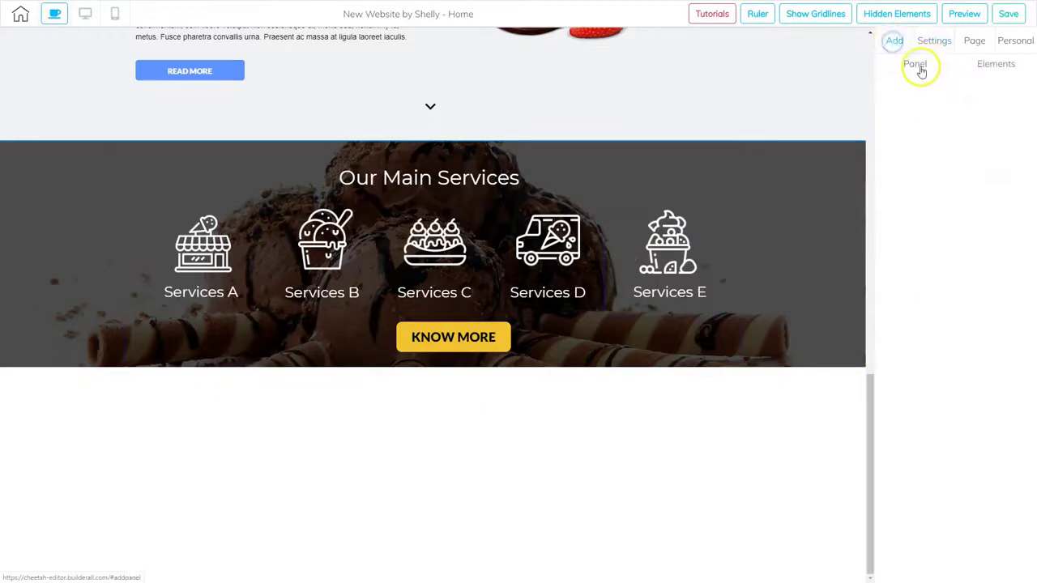
{"action": "left_click", "coordinate": [947, 366]}
{"action": "scroll", "coordinate": [949, 287], "scroll_direction": "down", "scroll_amount": 1}
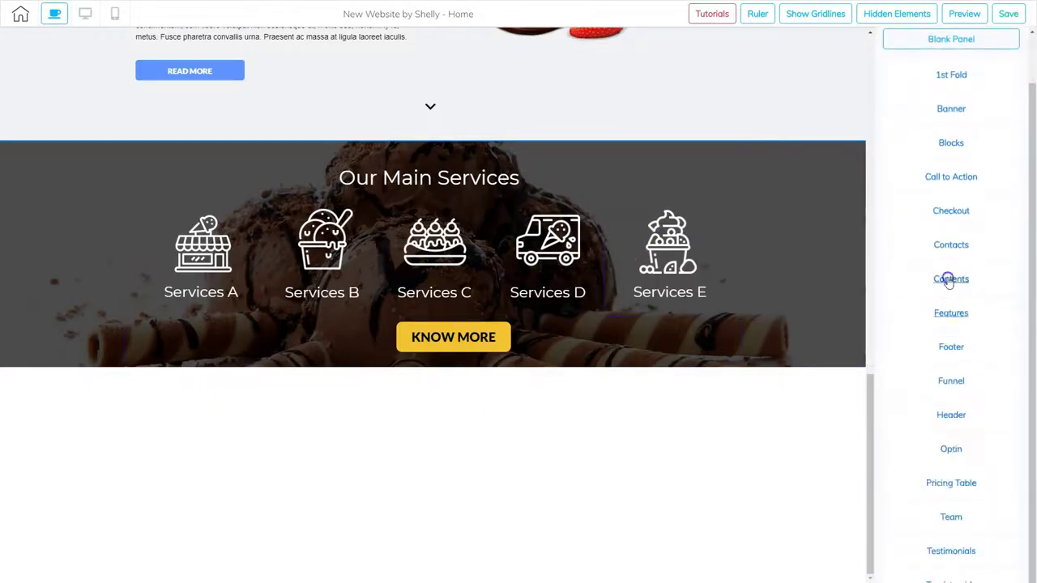
{"action": "left_click", "coordinate": [949, 278]}
{"action": "scroll", "coordinate": [924, 382], "scroll_direction": "down", "scroll_amount": 10}
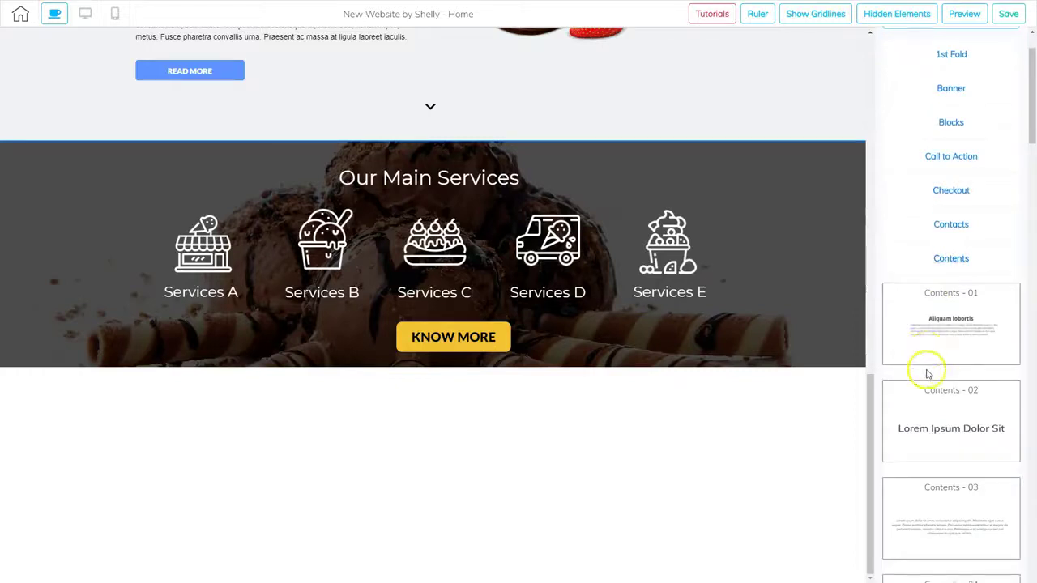
{"action": "scroll", "coordinate": [957, 420], "scroll_direction": "down", "scroll_amount": 10}
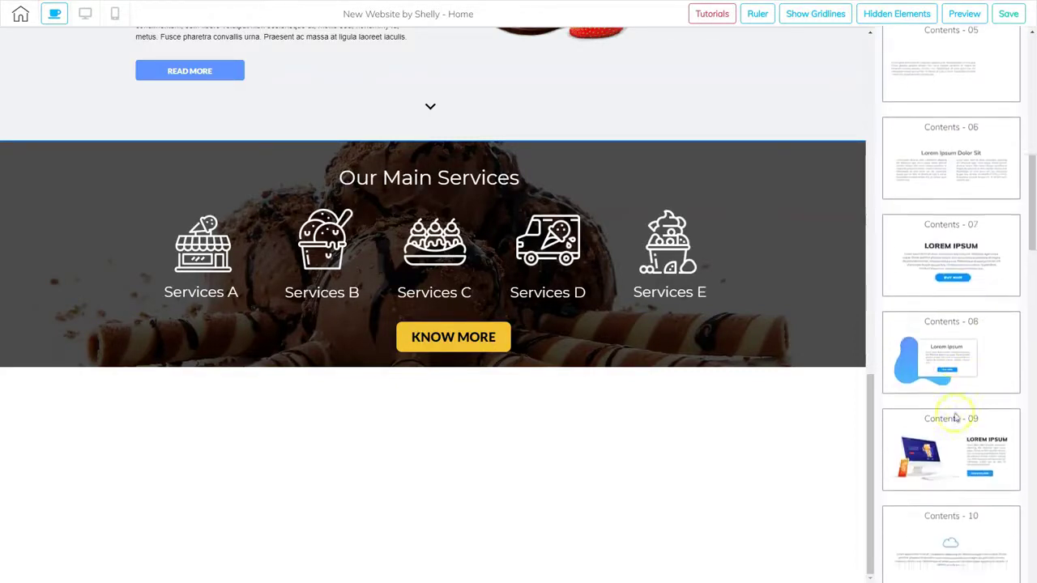
{"action": "scroll", "coordinate": [956, 418], "scroll_direction": "down", "scroll_amount": 10}
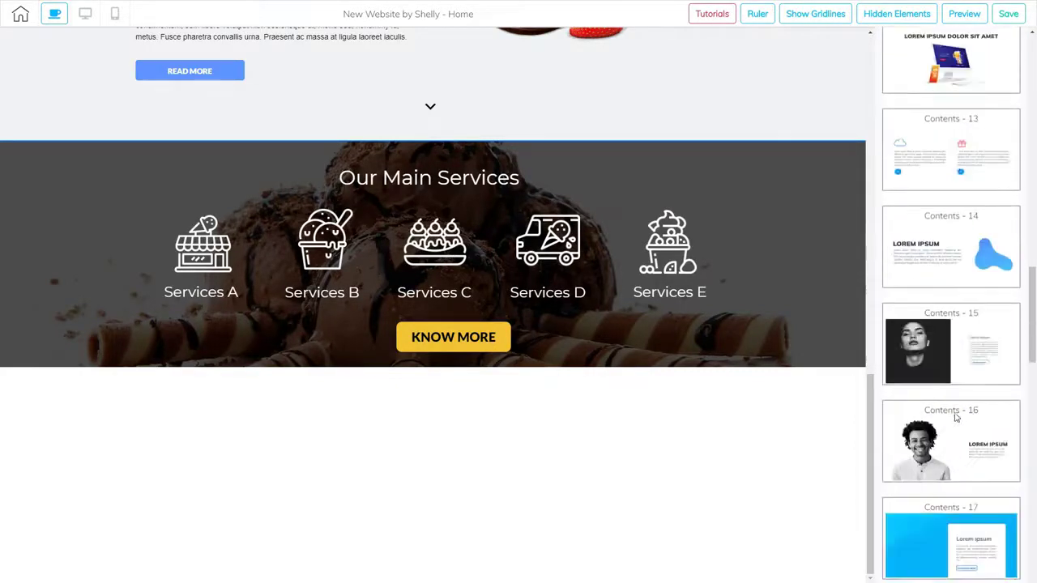
{"action": "scroll", "coordinate": [956, 417], "scroll_direction": "down", "scroll_amount": 10}
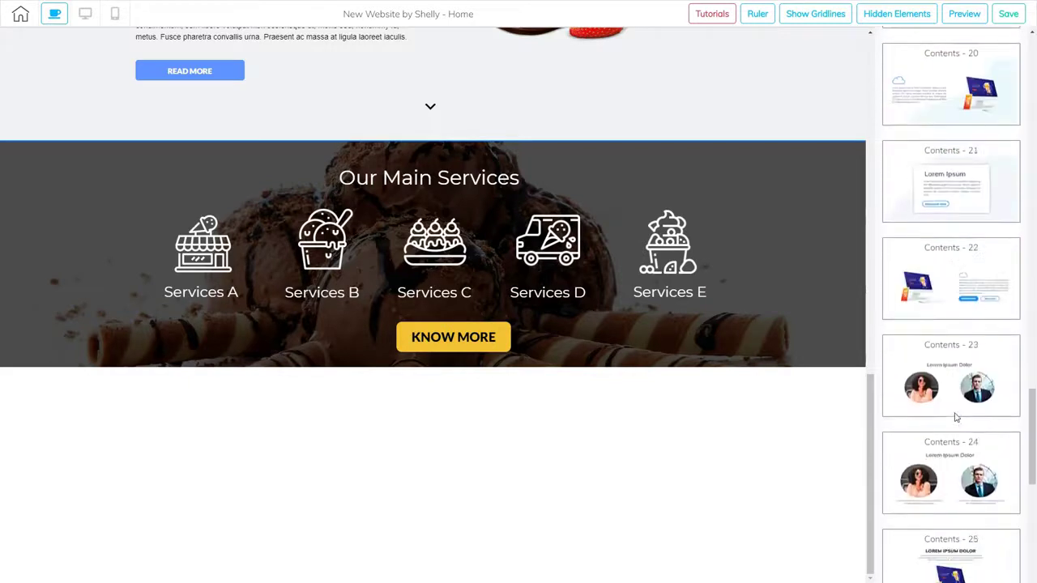
{"action": "scroll", "coordinate": [956, 417], "scroll_direction": "down", "scroll_amount": 2}
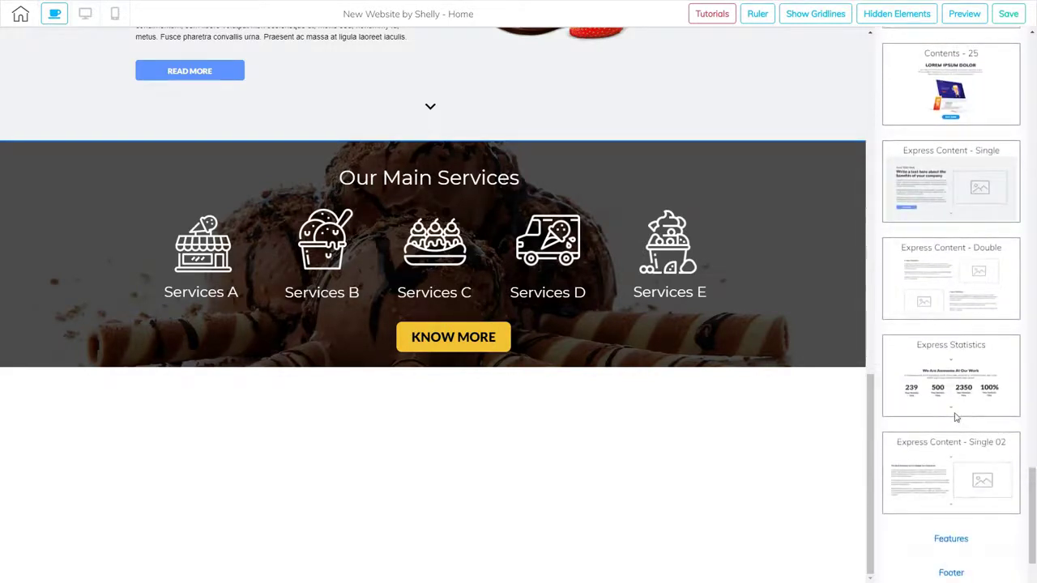
{"action": "left_click", "coordinate": [943, 340]}
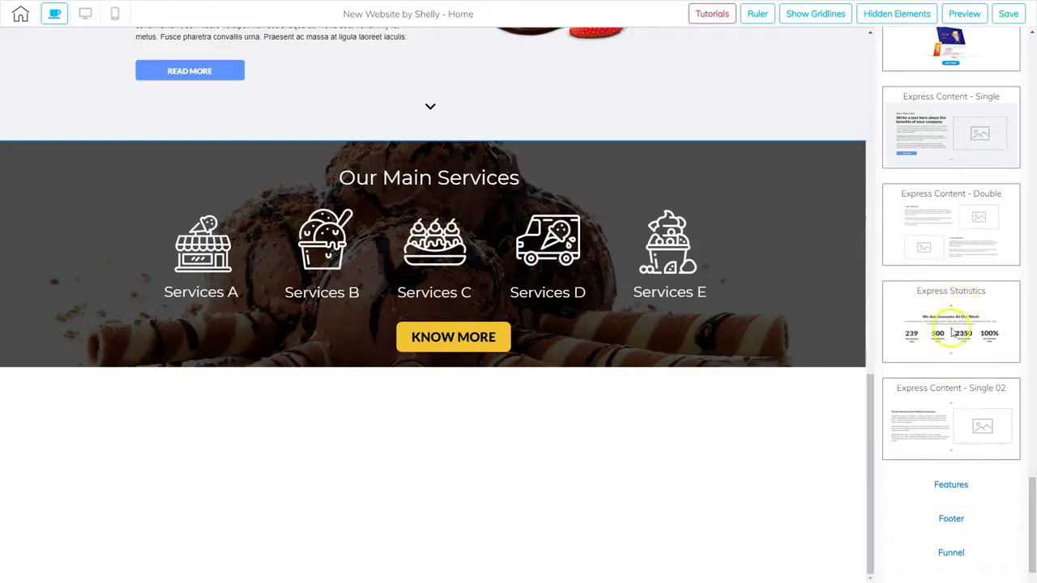
{"action": "left_click_drag", "start_coordinate": [902, 372], "coordinate": [685, 490]}
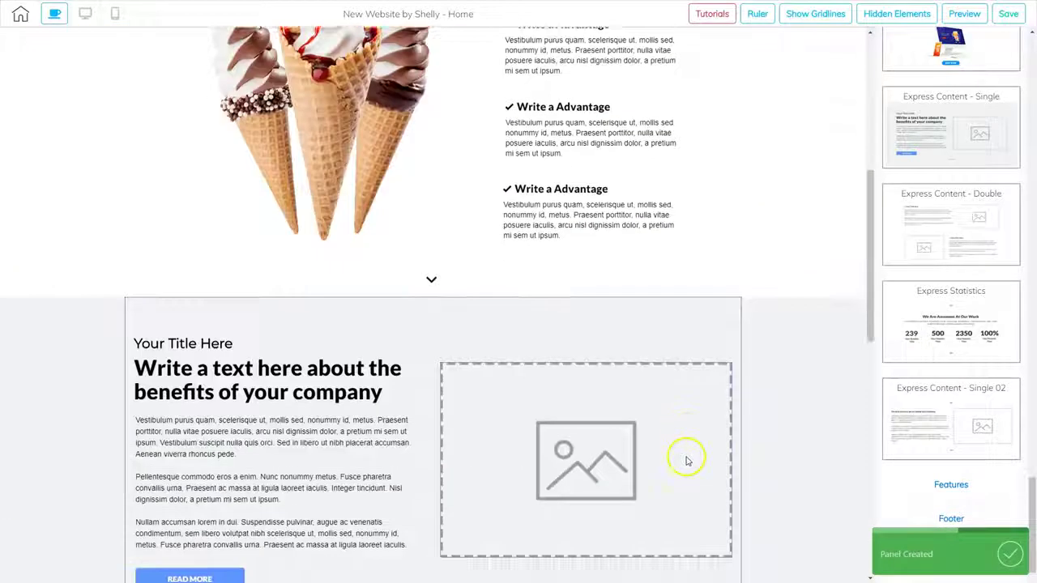
- Move the "We Are Awesome At Our Work" statistics panel up so it sits directly beneath the Our Main Services panel
{"action": "scroll", "coordinate": [685, 470], "scroll_direction": "down", "scroll_amount": 9}
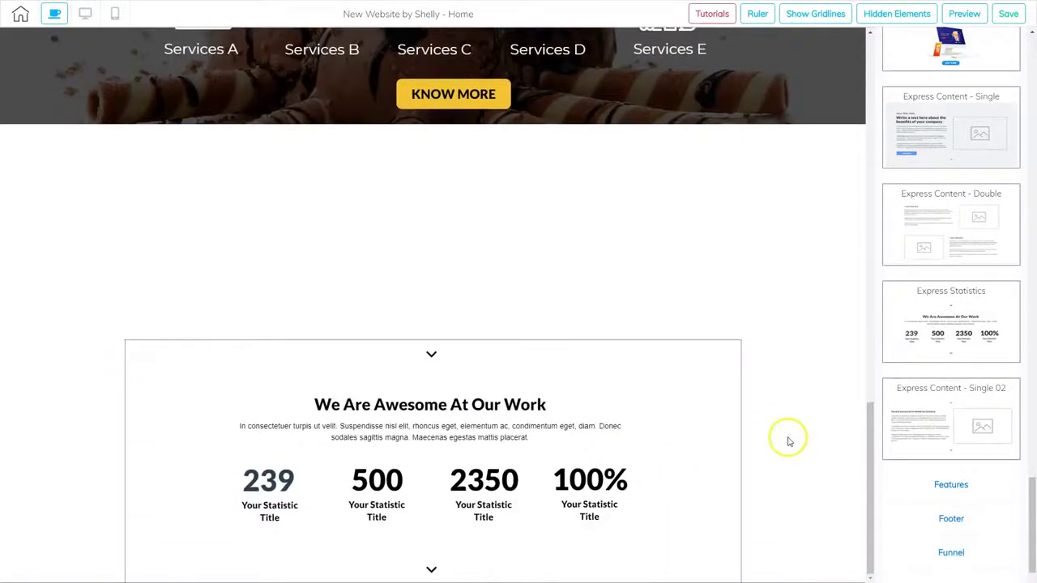
{"action": "left_click", "coordinate": [790, 441]}
{"action": "left_click", "coordinate": [175, 346]}
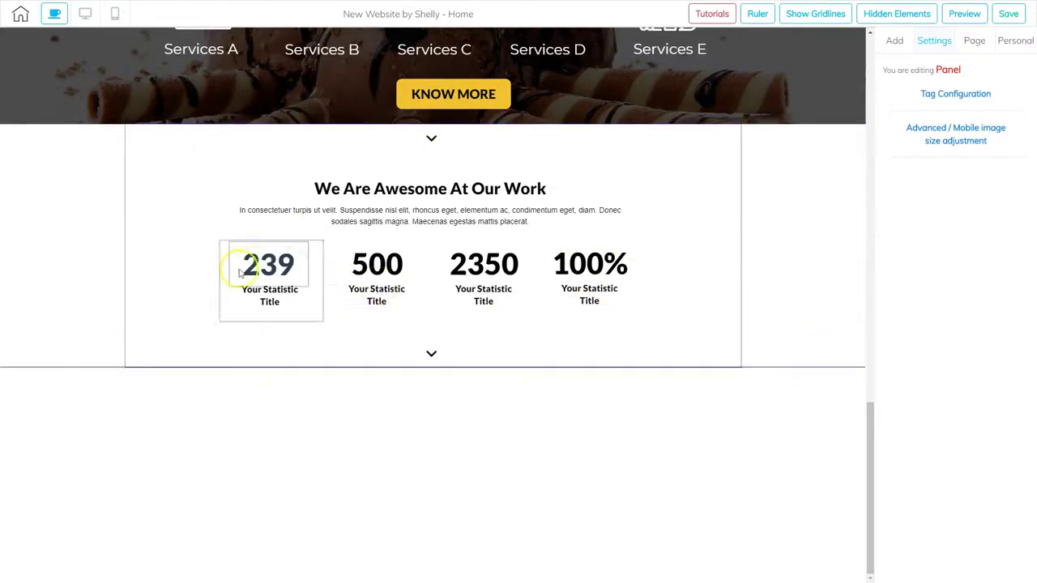
- Return to the beginning of the home page and save the website, confirming the save
{"action": "scroll", "coordinate": [650, 288], "scroll_direction": "up", "scroll_amount": 10}
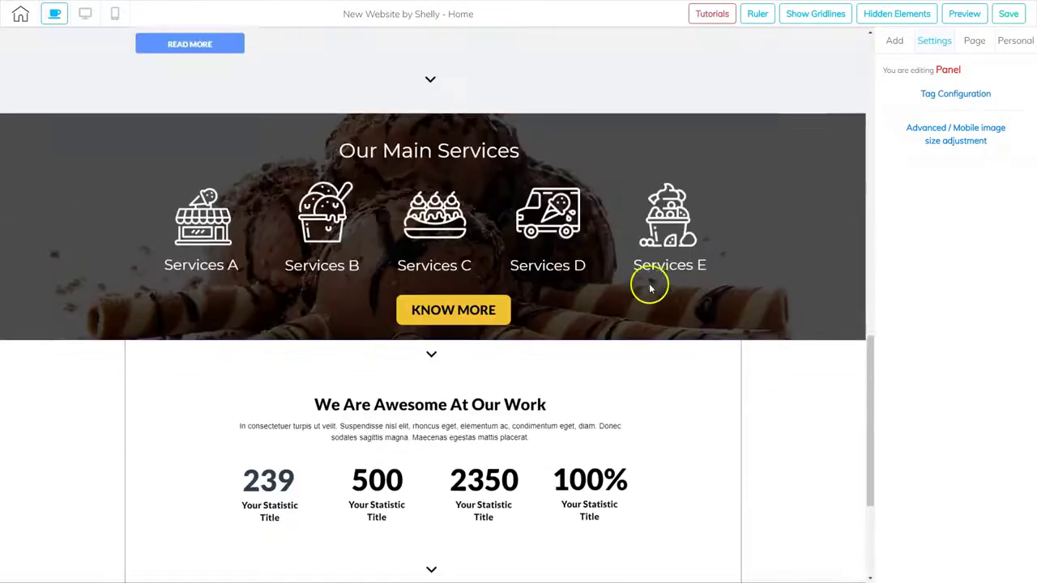
{"action": "scroll", "coordinate": [651, 288], "scroll_direction": "up", "scroll_amount": 2}
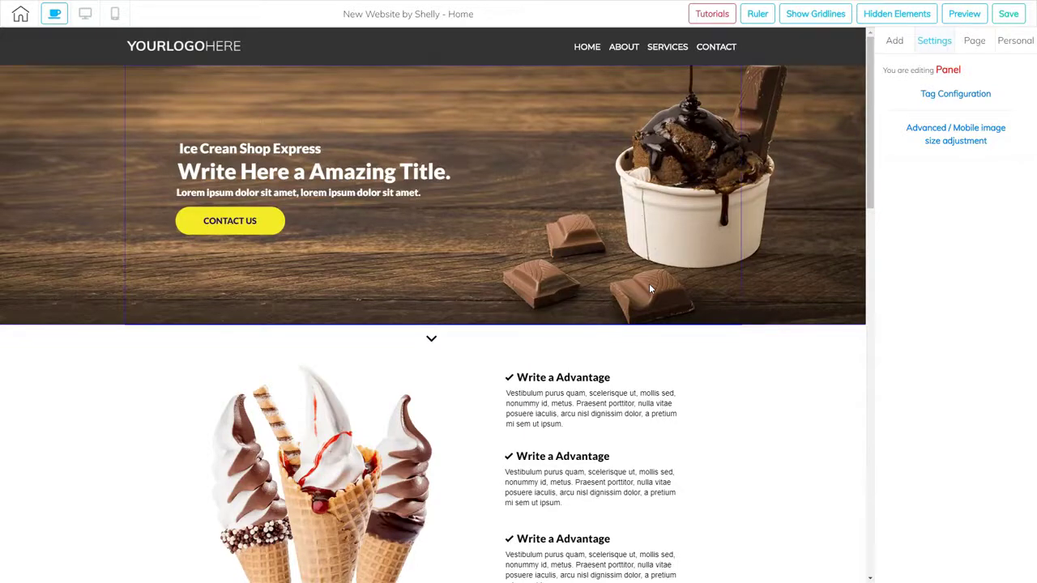
{"action": "left_click", "coordinate": [647, 285]}
{"action": "left_click", "coordinate": [663, 178]}
{"action": "left_click", "coordinate": [1008, 14]}
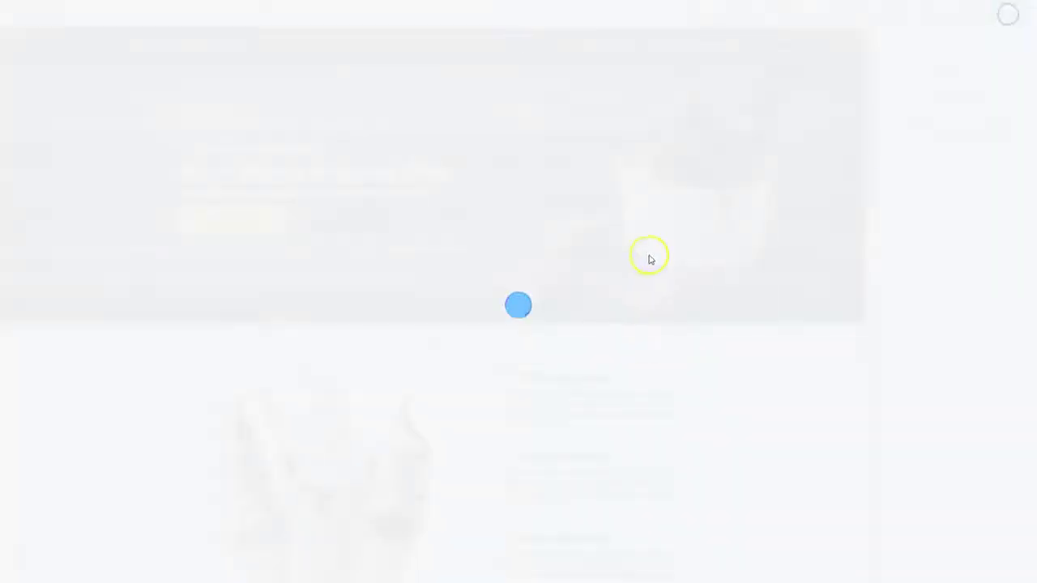
{"action": "left_click", "coordinate": [724, 341]}
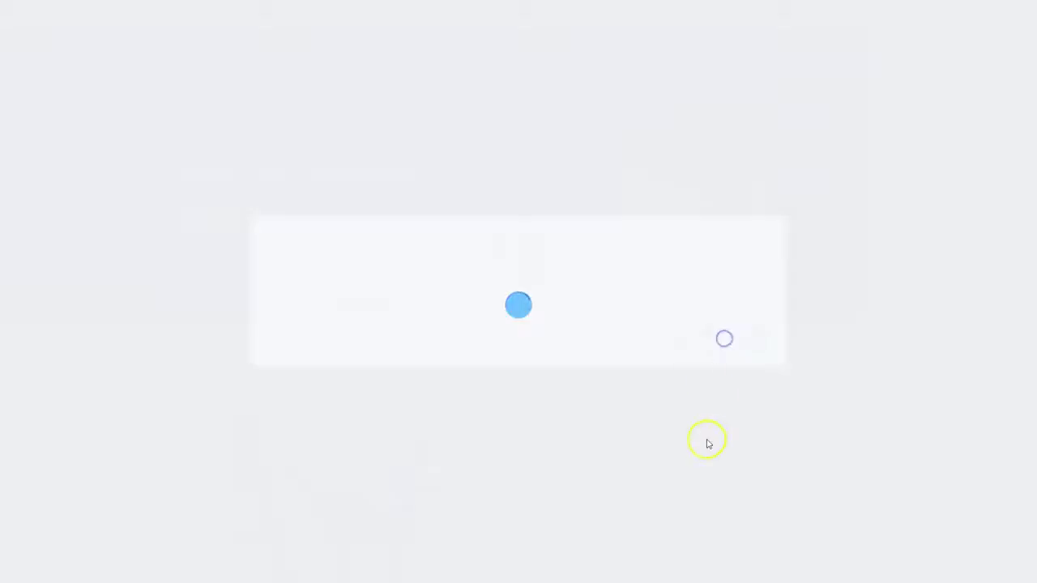